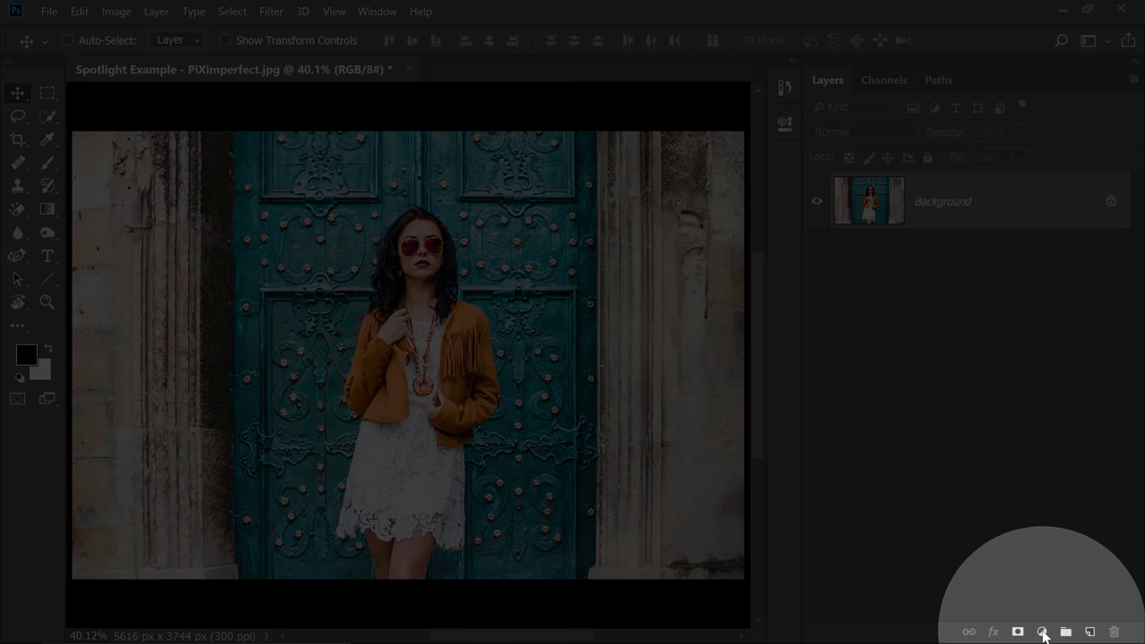
- Add a Curves adjustment layer, lowering the top-right point and bending the midtones down to darken the photo
click(1042, 631)
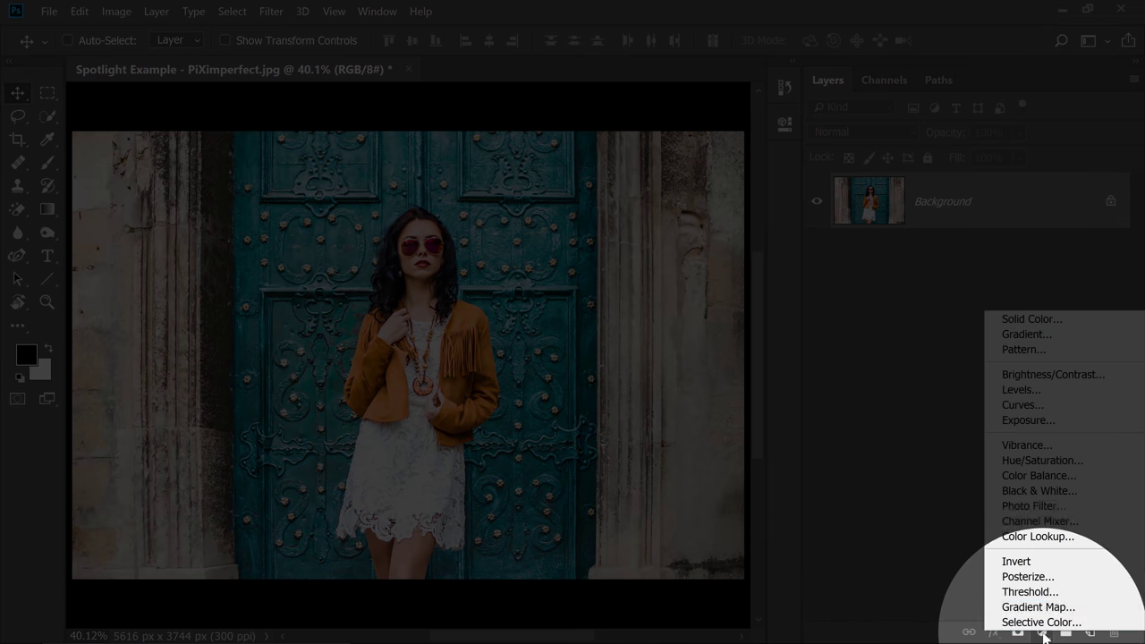
click(1021, 407)
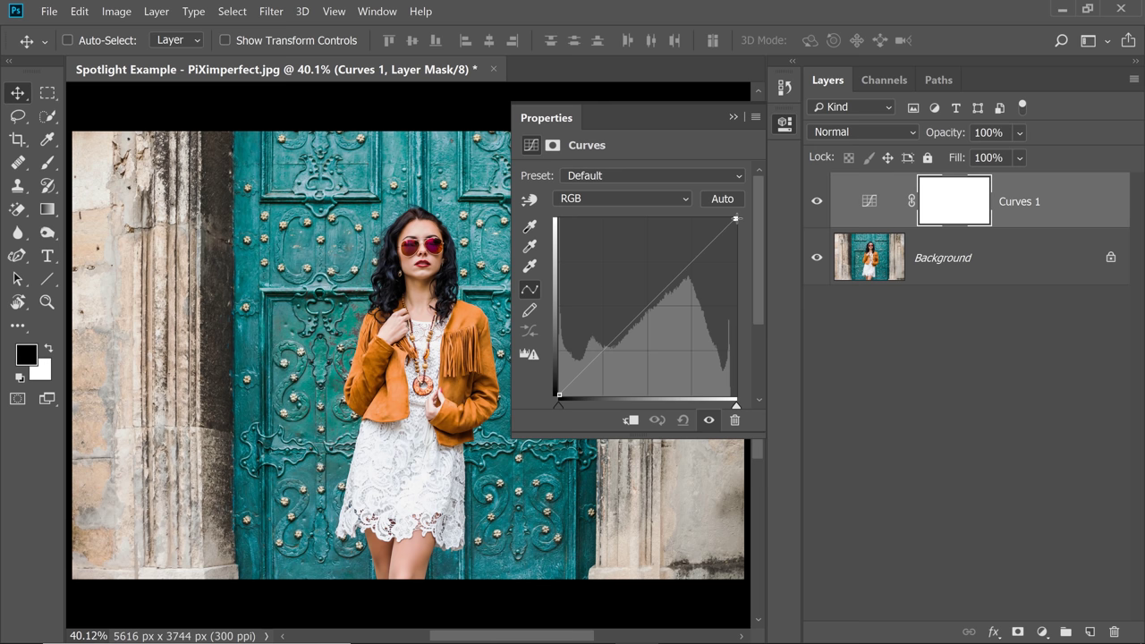
drag(736, 218, 735, 305)
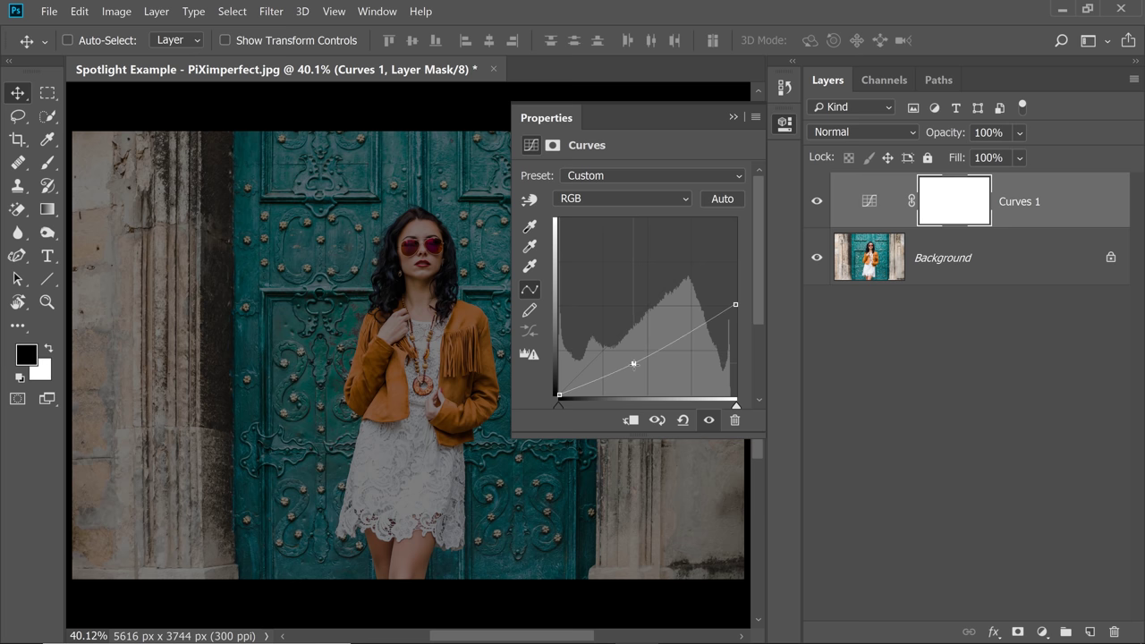
drag(637, 355, 637, 368)
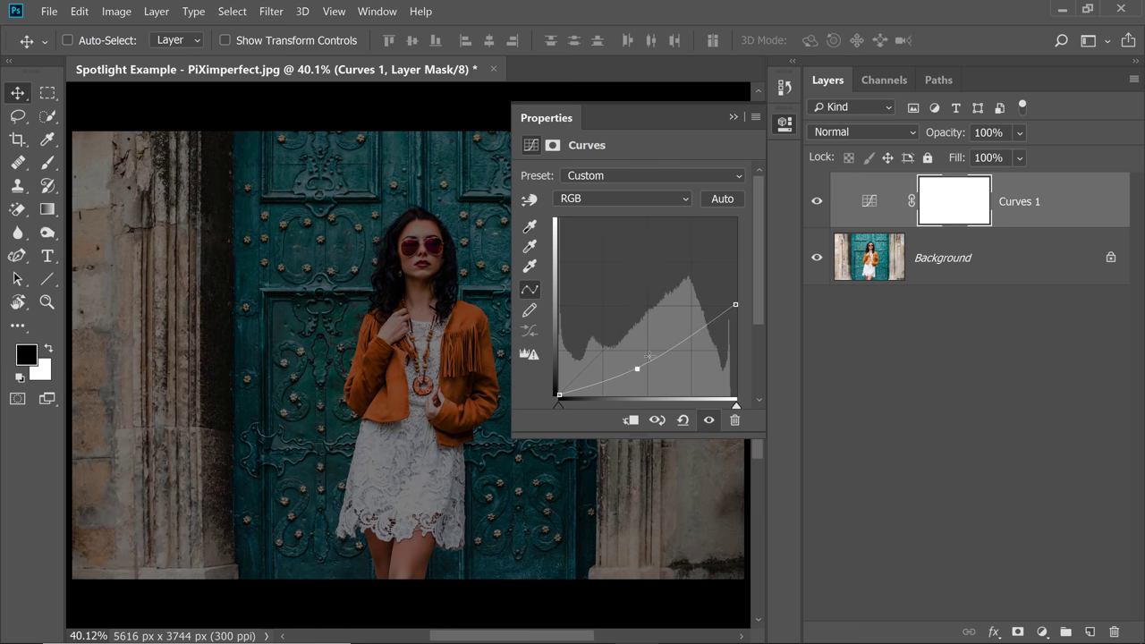
- With a large black brush at 100% flow, stamp one spot on the Curves mask over the woman
click(732, 117)
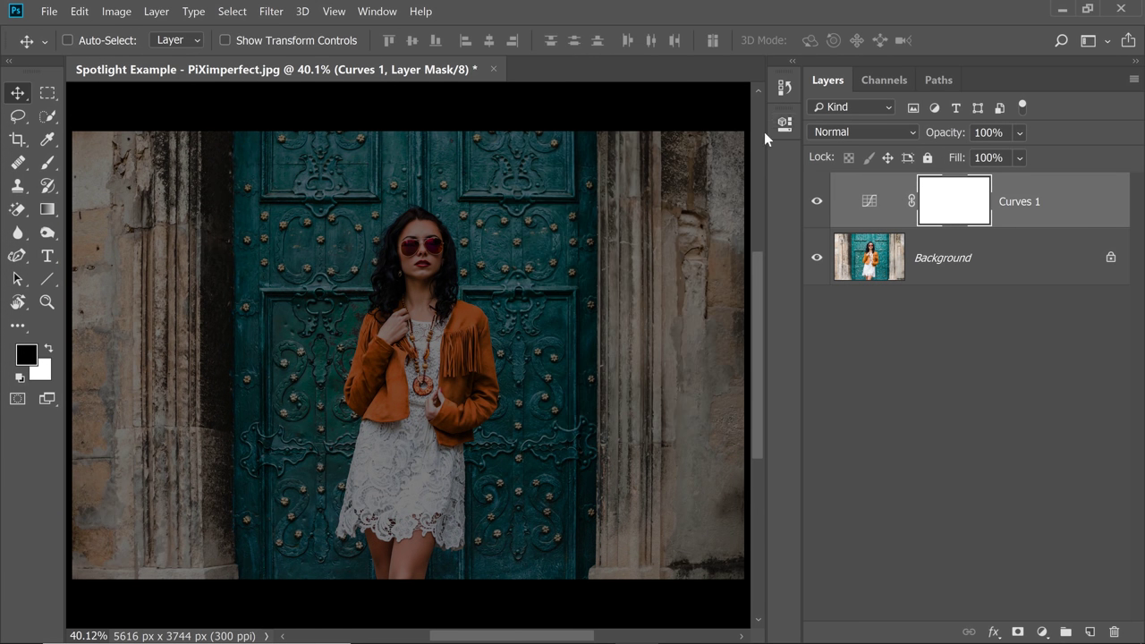
key(b)
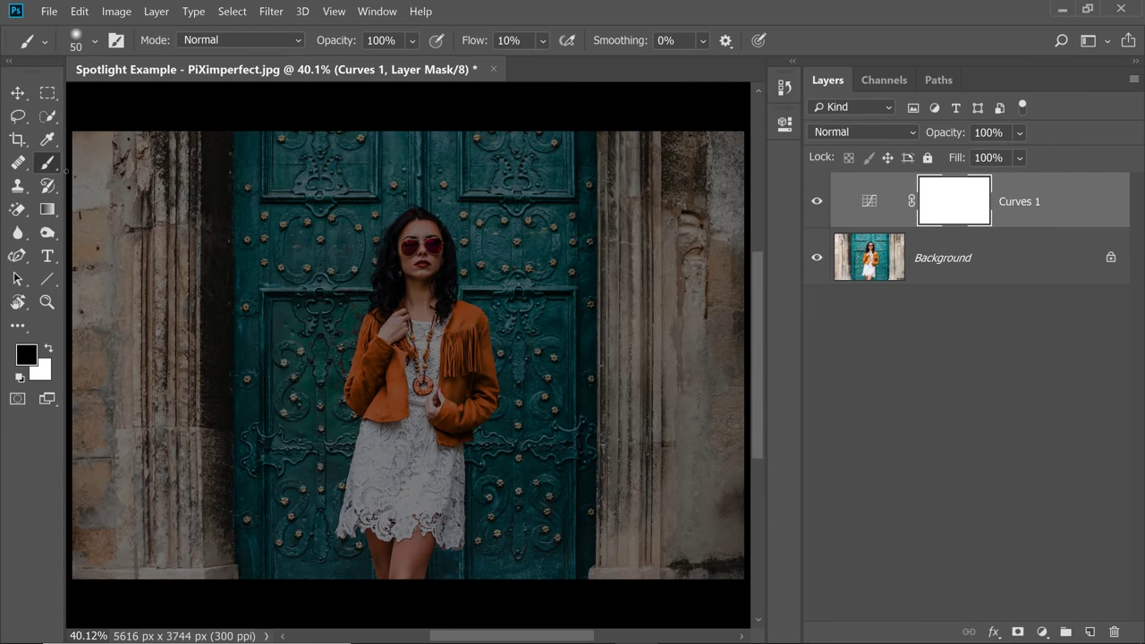
drag(385, 298, 518, 309)
mouse_move(417, 281)
mouse_down()
mouse_move(501, 302)
mouse_move(476, 558)
mouse_up()
drag(479, 46, 615, 47)
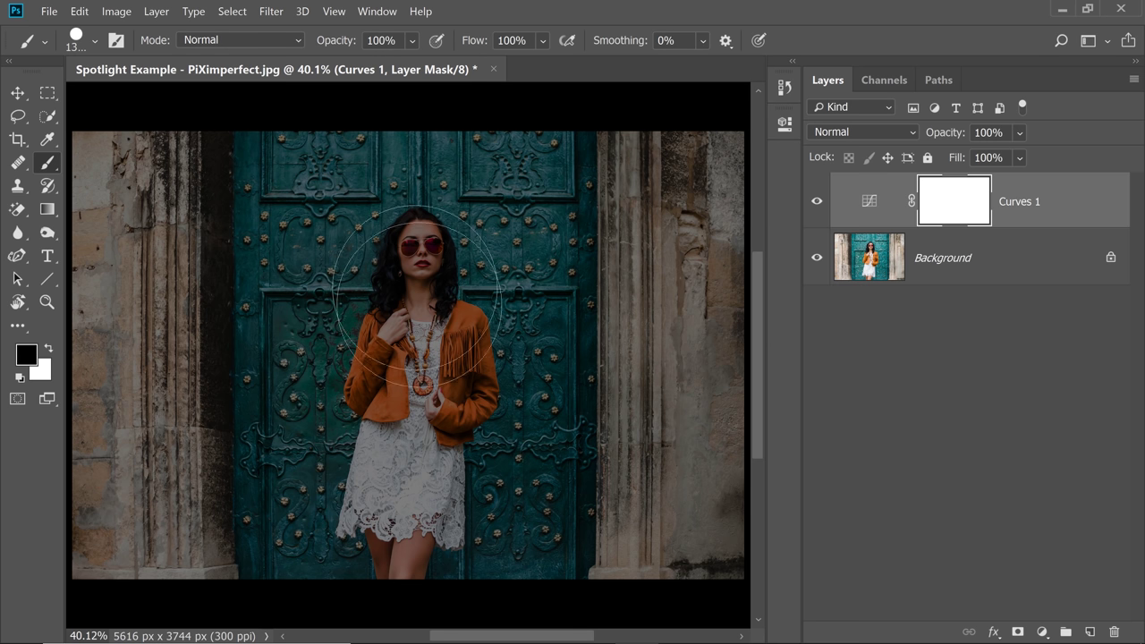
drag(422, 278, 528, 374)
click(424, 277)
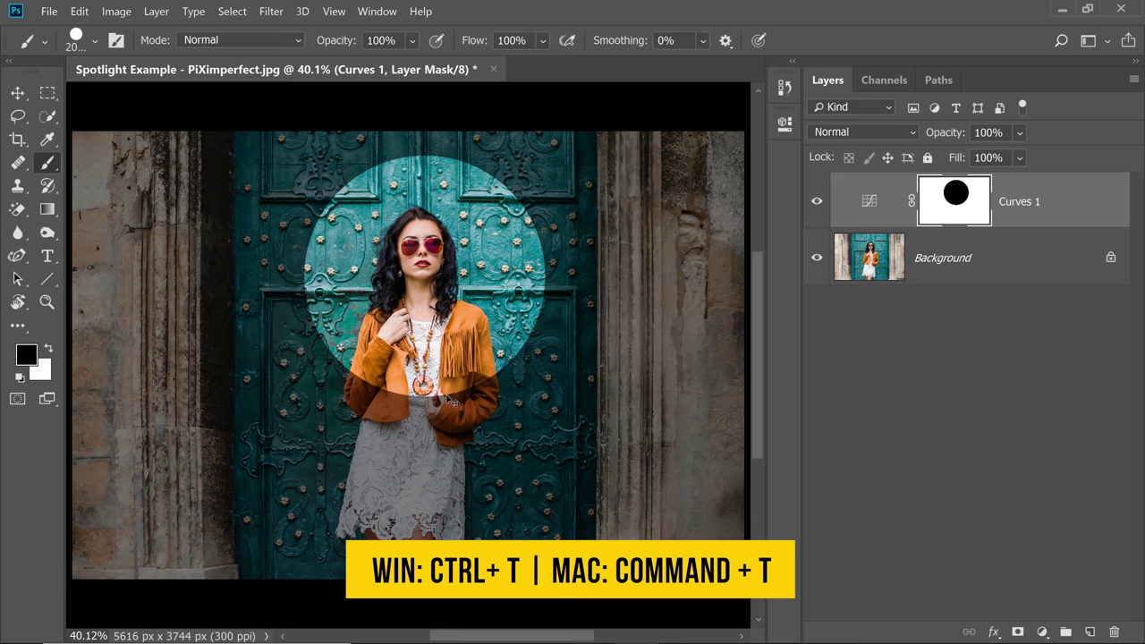
- Free-transform the mask circle into a tall ellipse positioned over the woman
key(ctrl+t)
drag(425, 154, 424, 113)
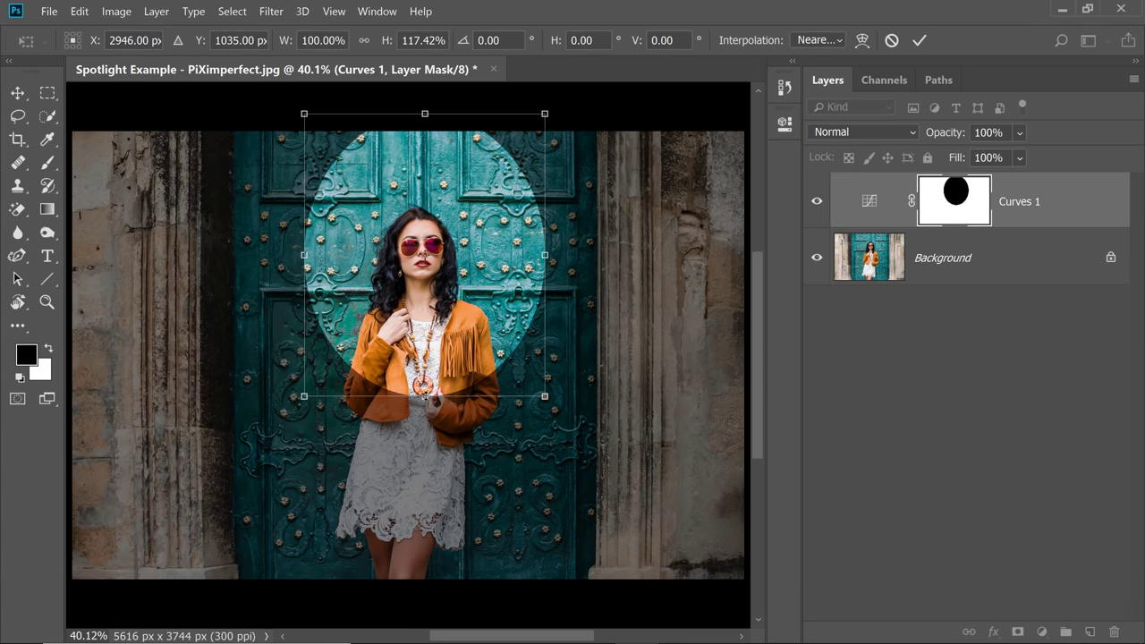
drag(425, 397, 425, 560)
drag(545, 337, 559, 337)
drag(442, 374, 418, 374)
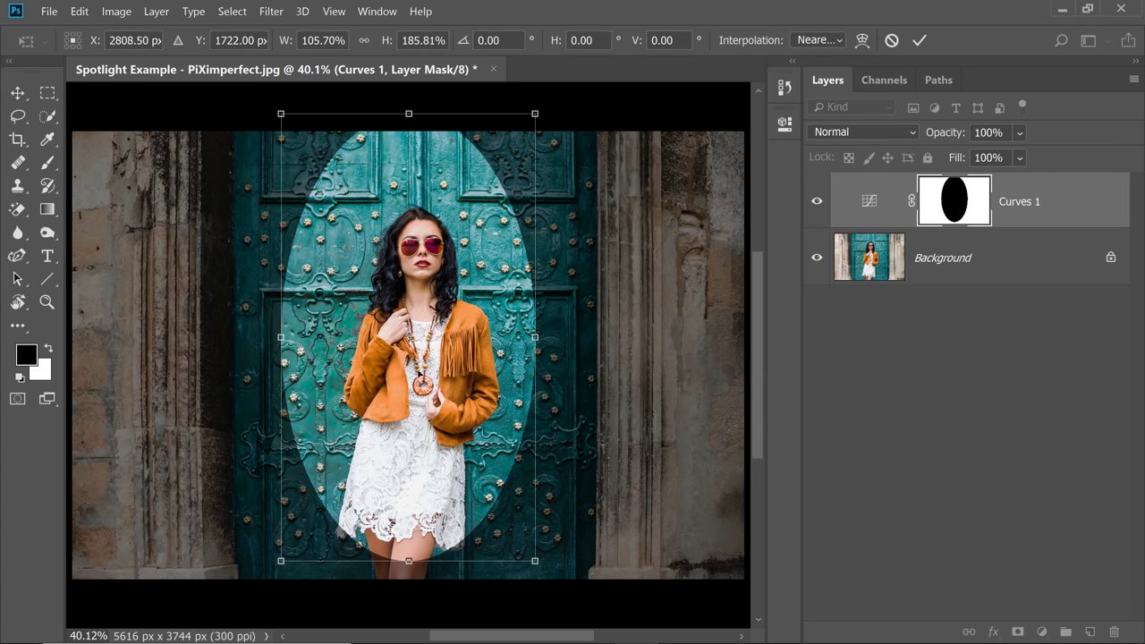
drag(396, 228, 408, 214)
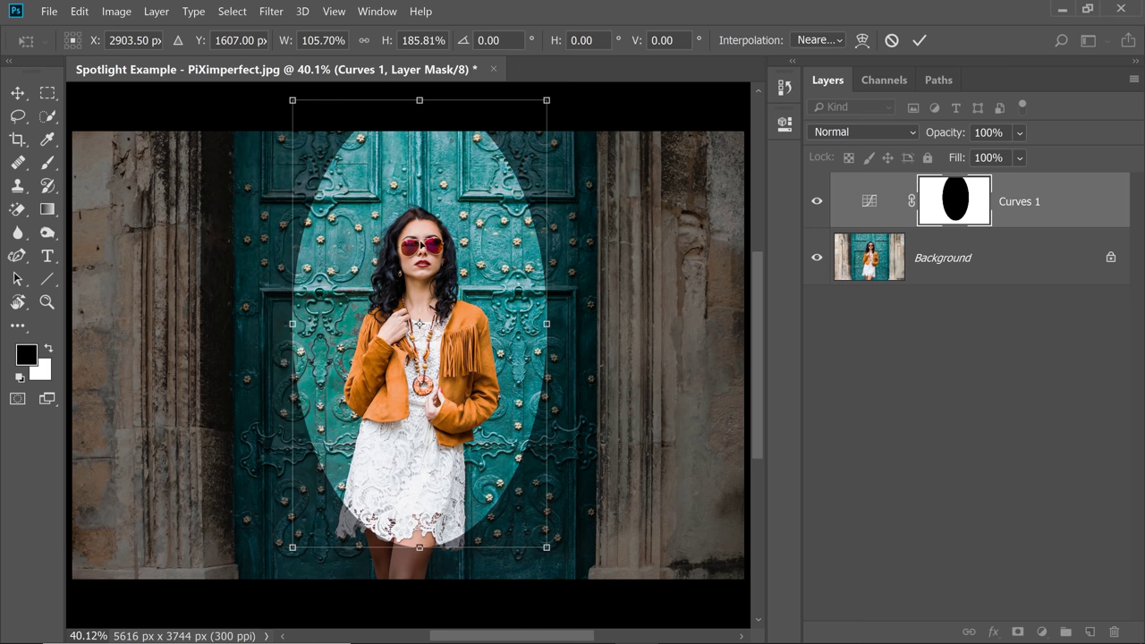
- Distort the ellipse, pulling its bottom corners outward and its top corners inward
right_click(464, 305)
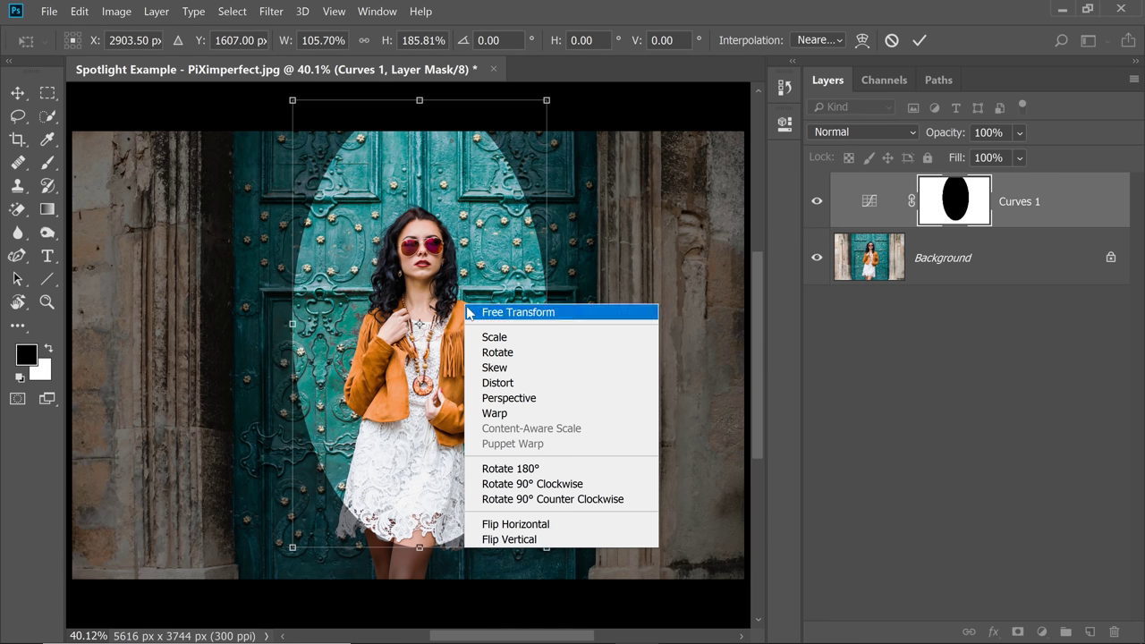
click(495, 385)
drag(295, 551, 260, 590)
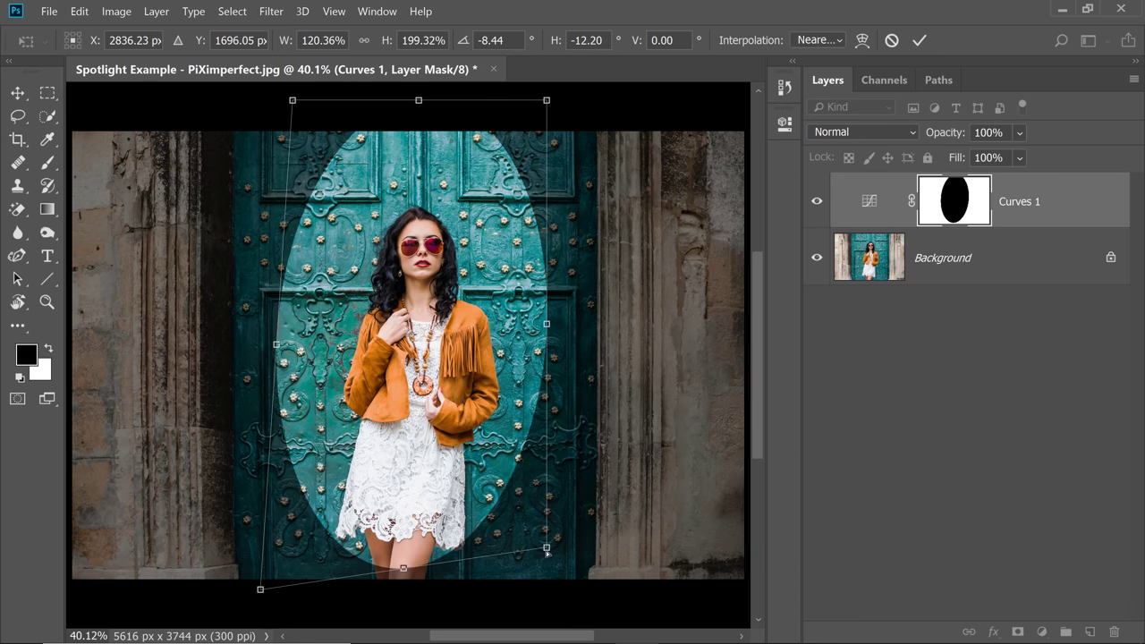
drag(547, 549, 588, 593)
drag(544, 100, 514, 97)
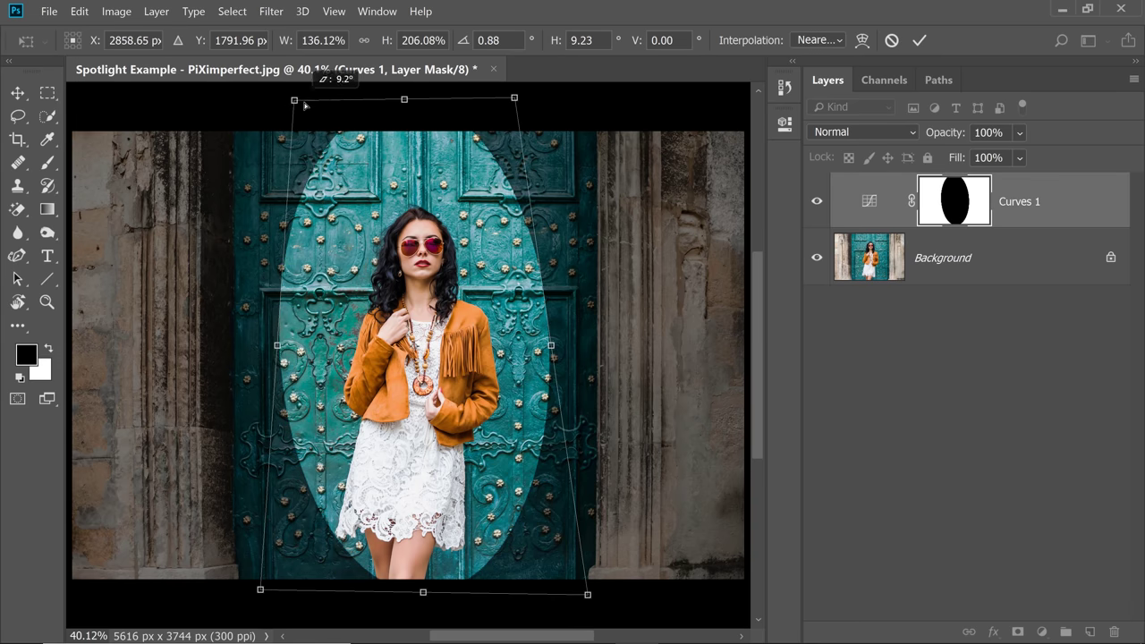
mouse_move(305, 105)
mouse_down()
mouse_move(344, 118)
mouse_move(327, 110)
mouse_up()
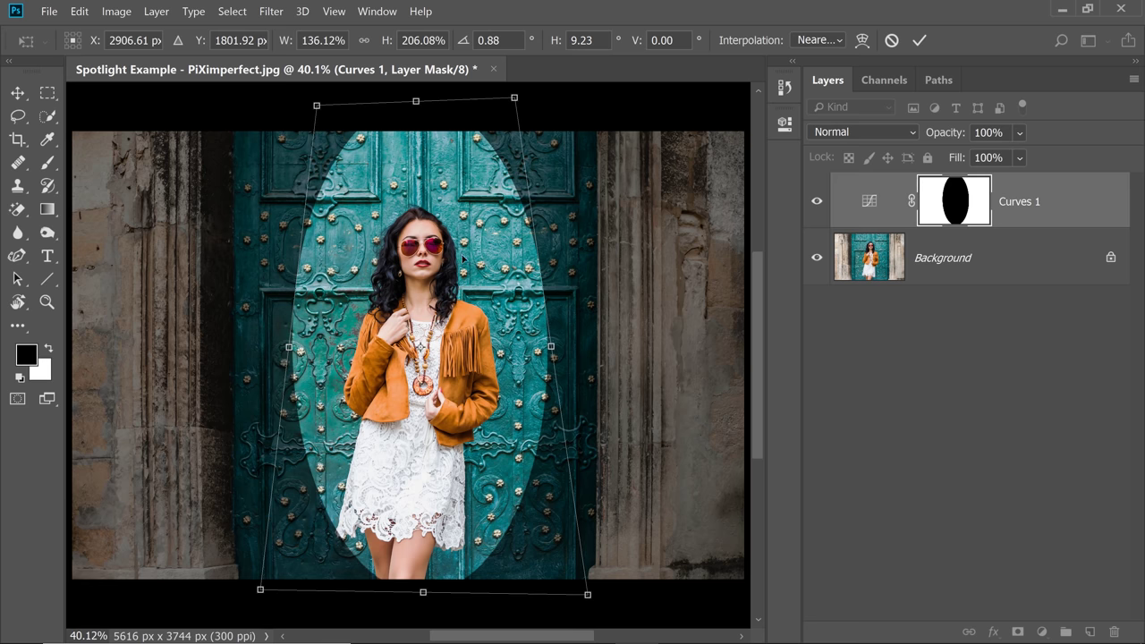
- Warp the spotlight, pinching its top inward and widening its lower left and right
right_click(463, 258)
click(496, 365)
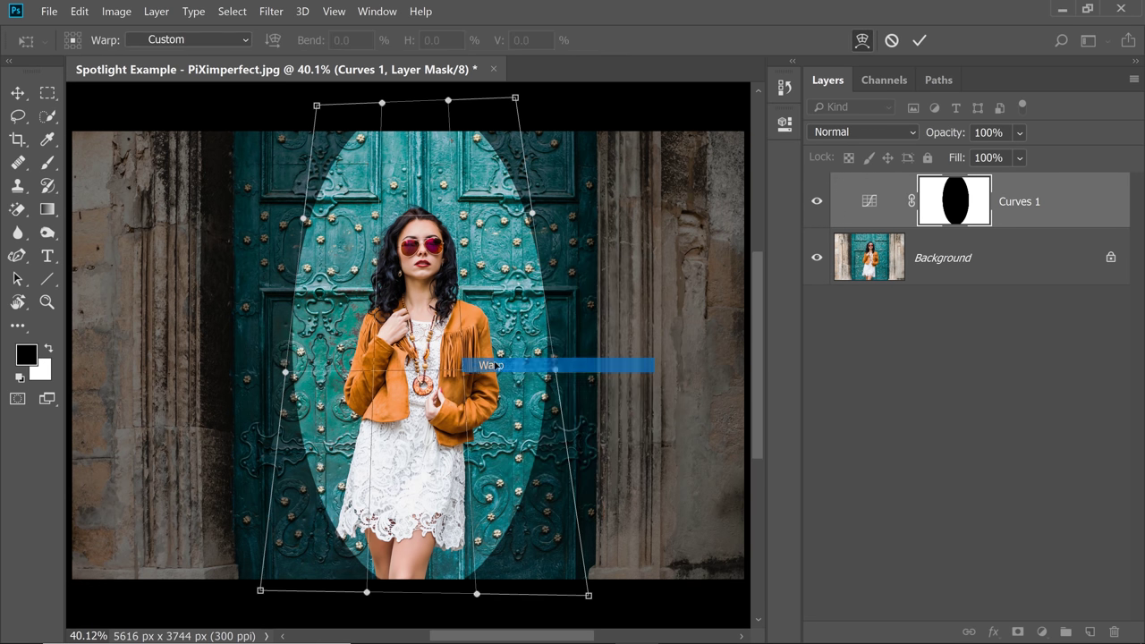
drag(490, 124, 403, 124)
drag(260, 591, 235, 602)
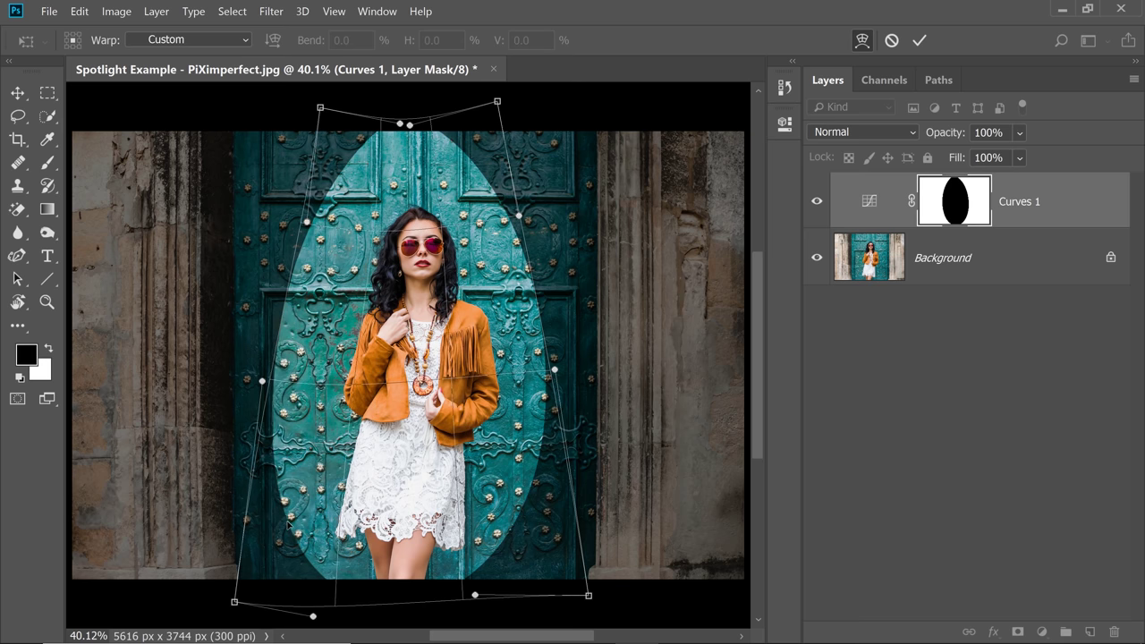
drag(286, 524, 292, 535)
drag(376, 548, 413, 508)
- Refine the warp by lifting the bottom edge and narrowing the sides, then apply it
drag(295, 376, 304, 353)
drag(559, 461, 543, 430)
drag(394, 218, 413, 209)
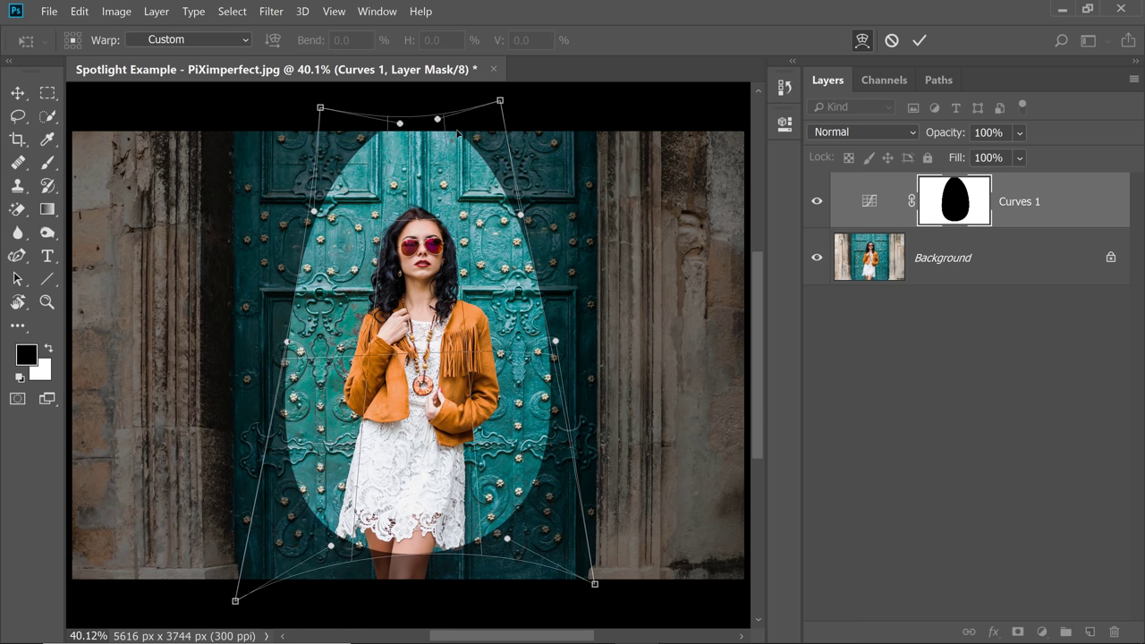
drag(481, 421, 486, 404)
drag(509, 554, 509, 542)
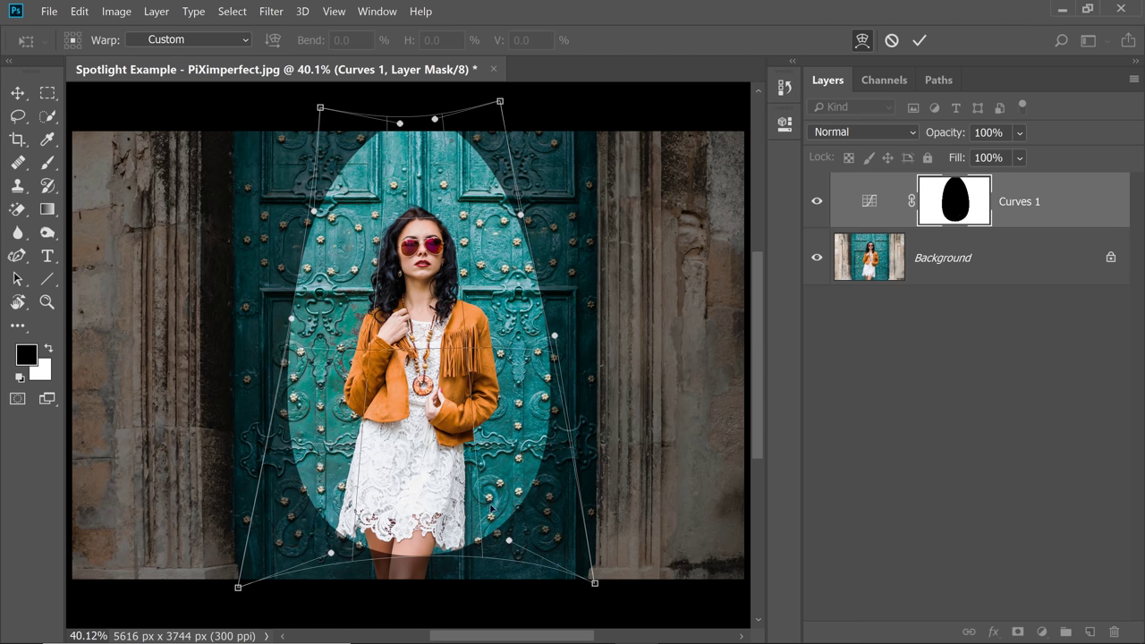
key(Return)
key(b)
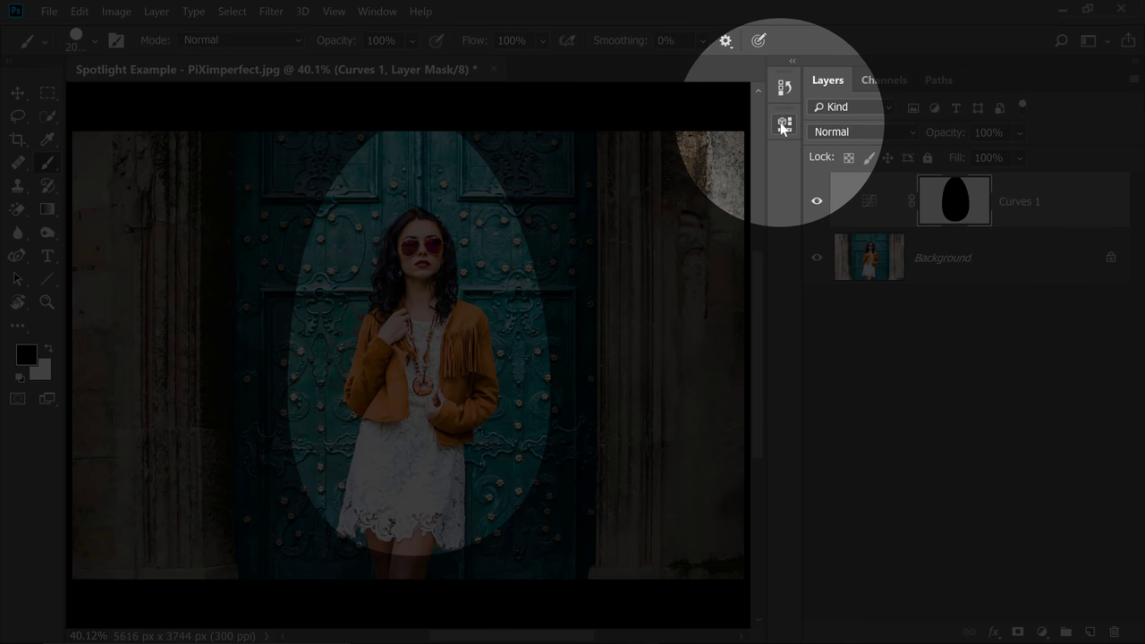
- Feather the Curves 1 mask by 430 px in its Properties panel
click(785, 124)
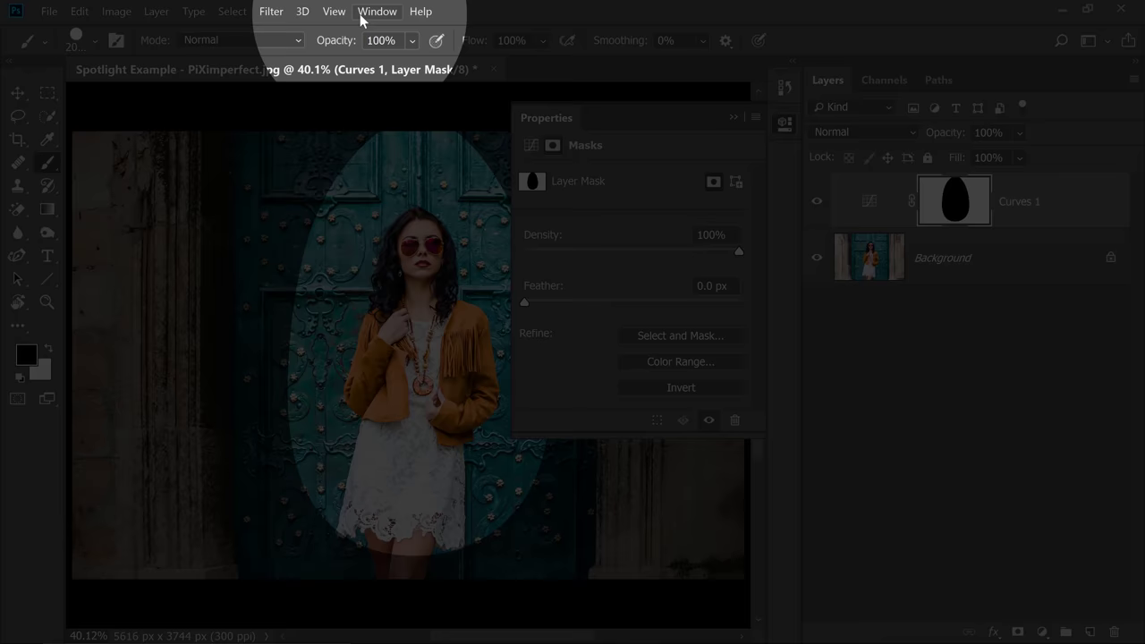
click(362, 16)
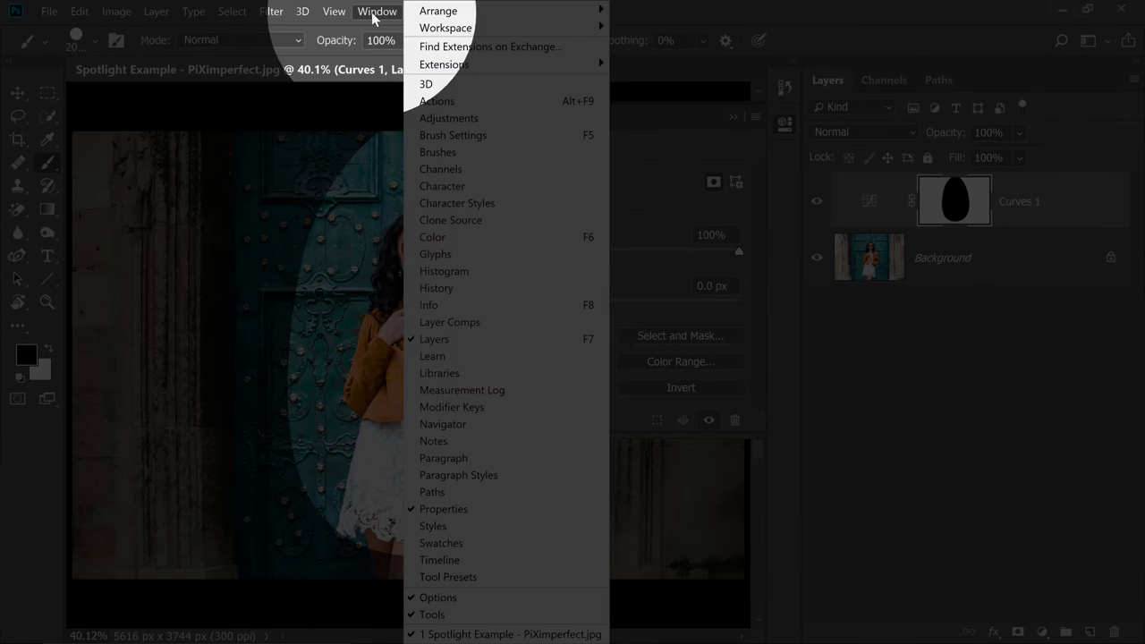
click(624, 347)
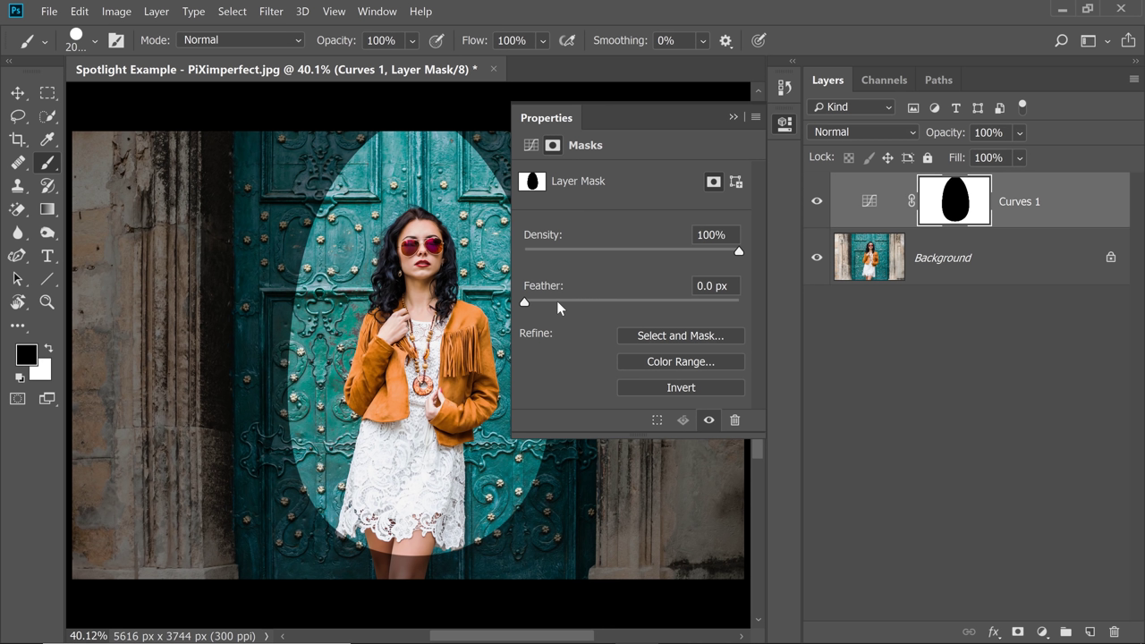
drag(561, 301, 713, 301)
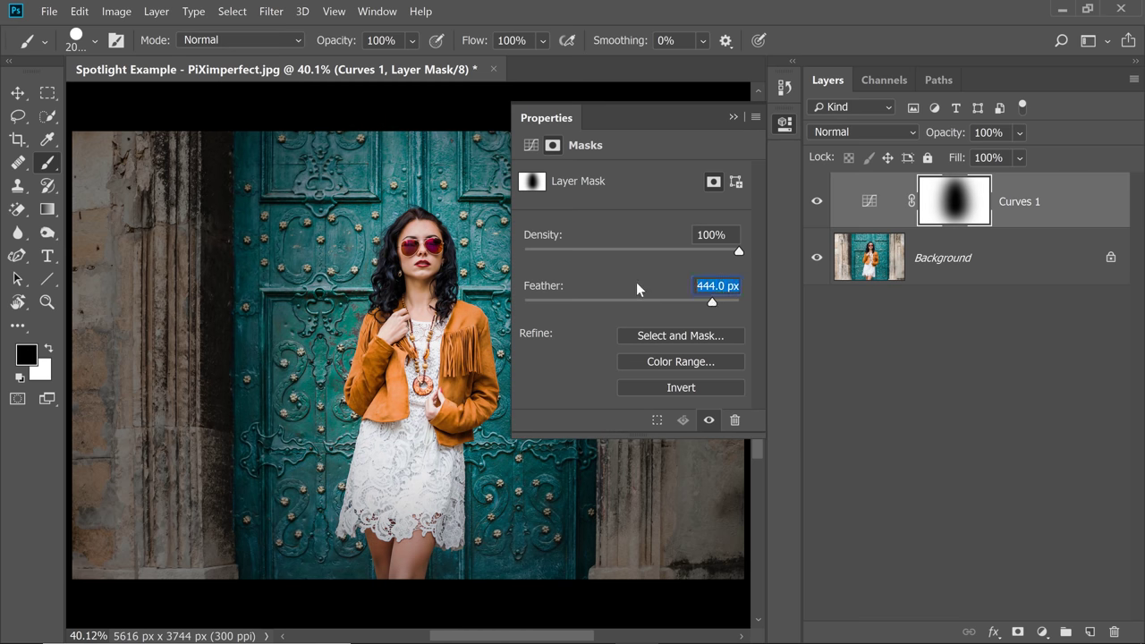
text(430)
key(Return)
click(733, 118)
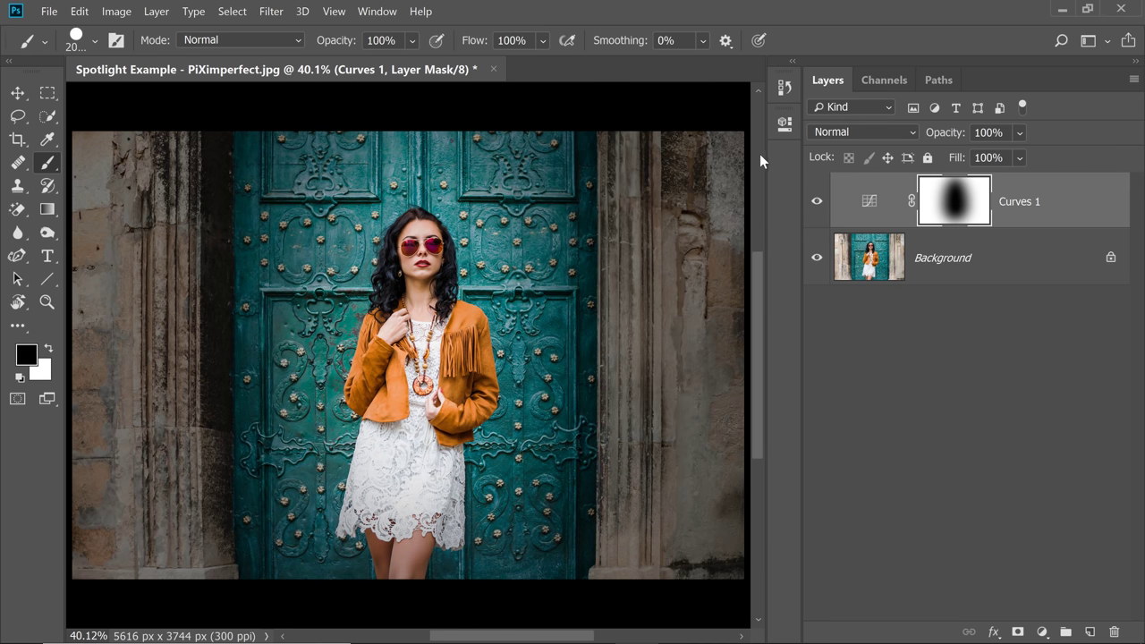
- Rename the Curves 1 layer to 'Darkening the BG'
double_click(1027, 202)
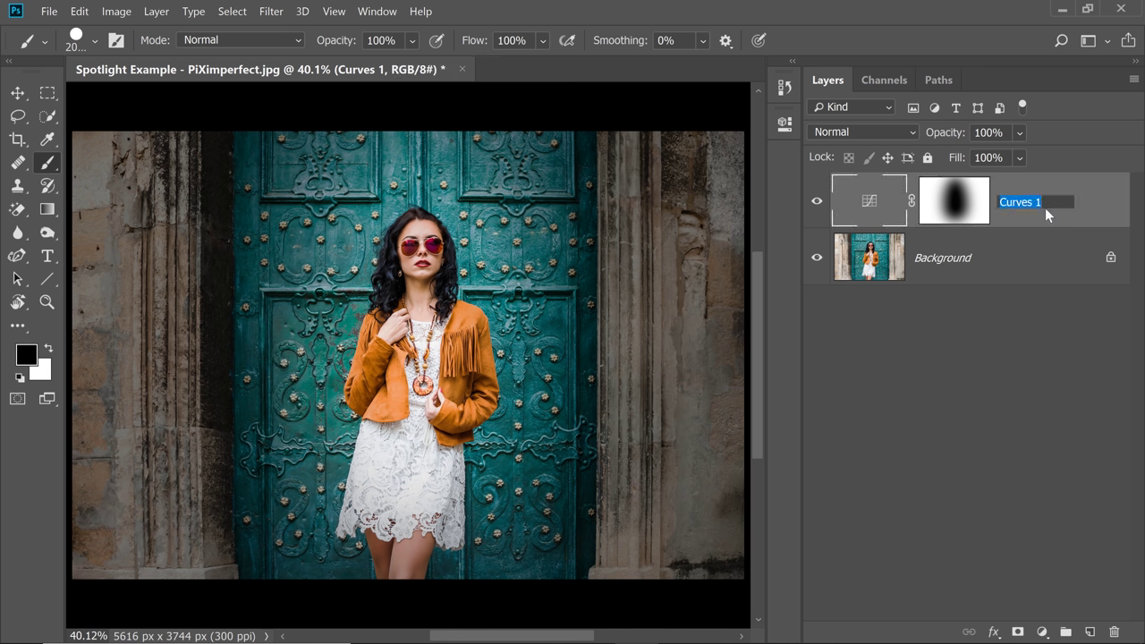
text(Darkening the BG)
key(Return)
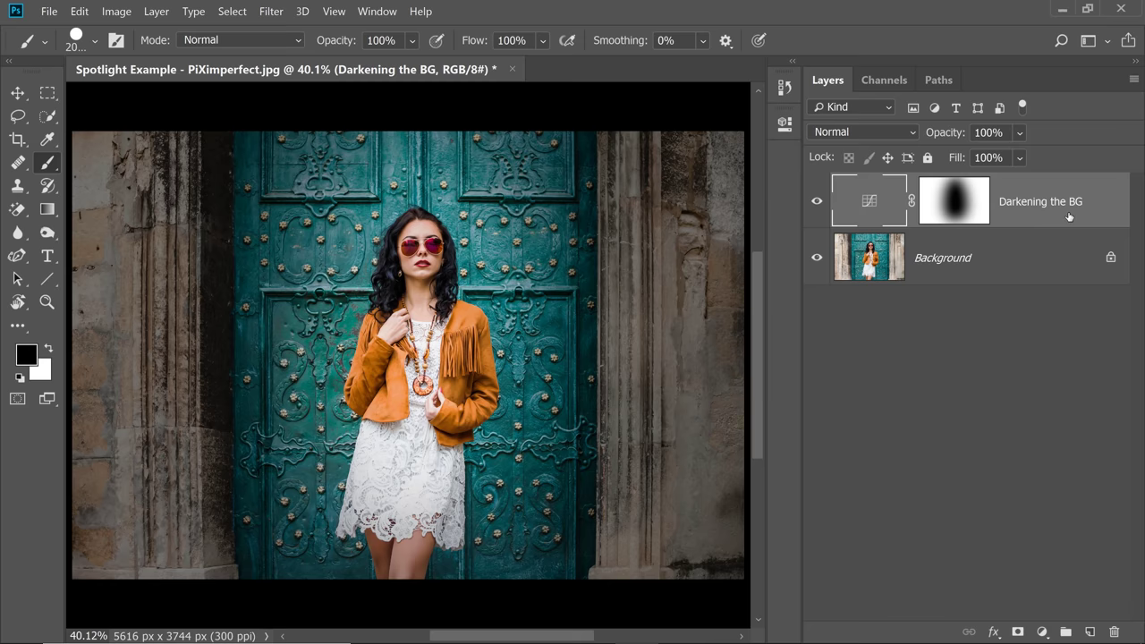
- Duplicate the layer and name the copy 'Brightening the Subject'
key(ctrl+j)
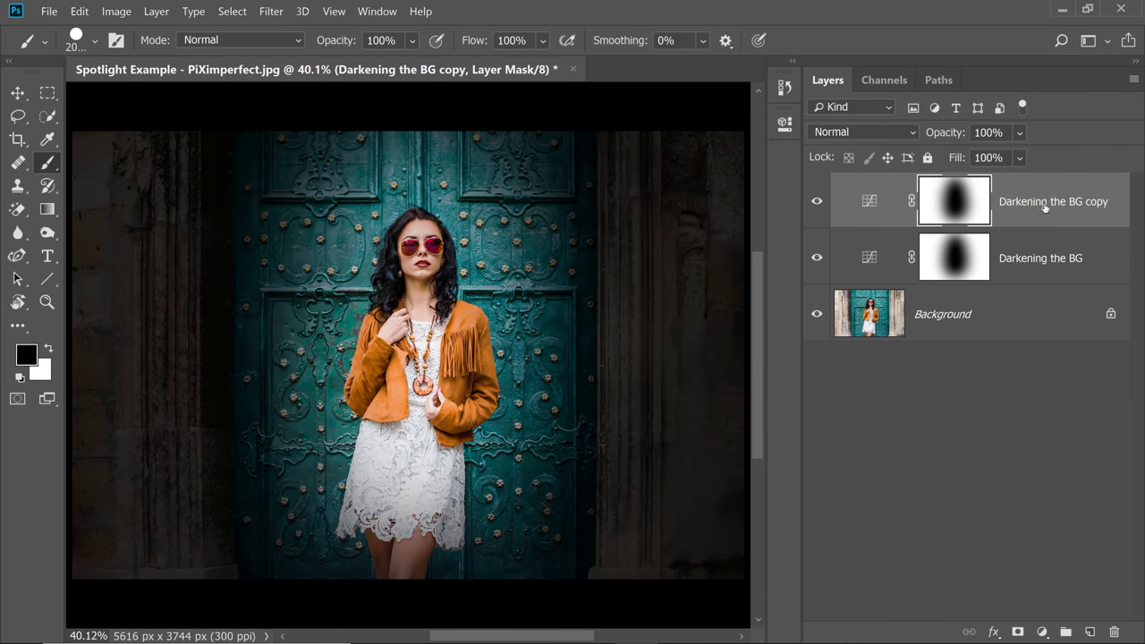
double_click(1045, 204)
text(Brightening the Subject)
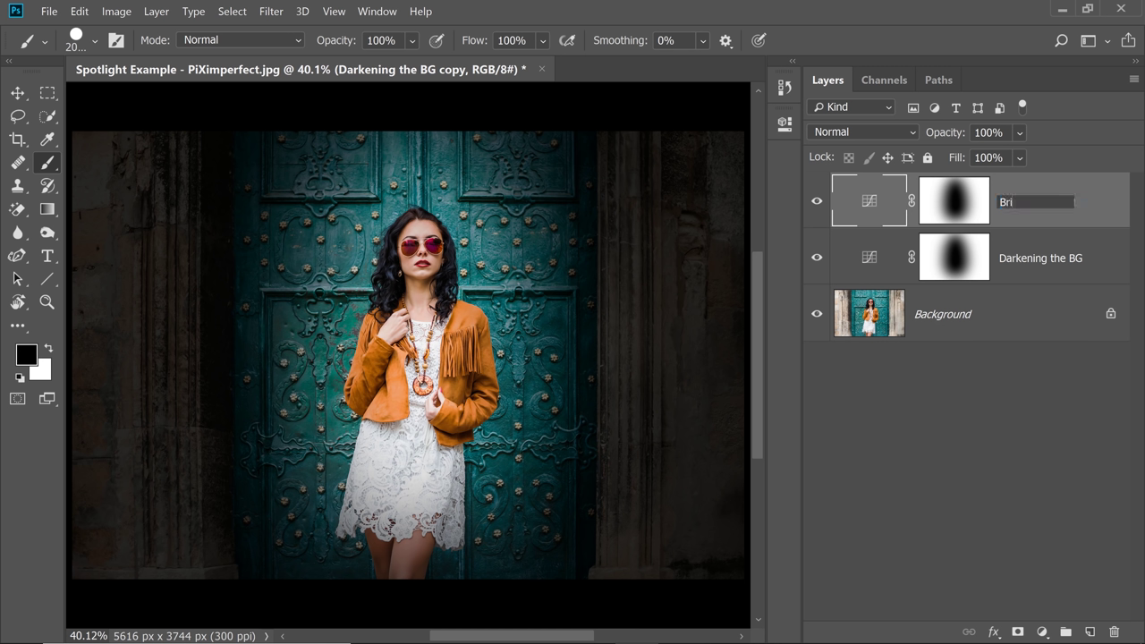
key(Return)
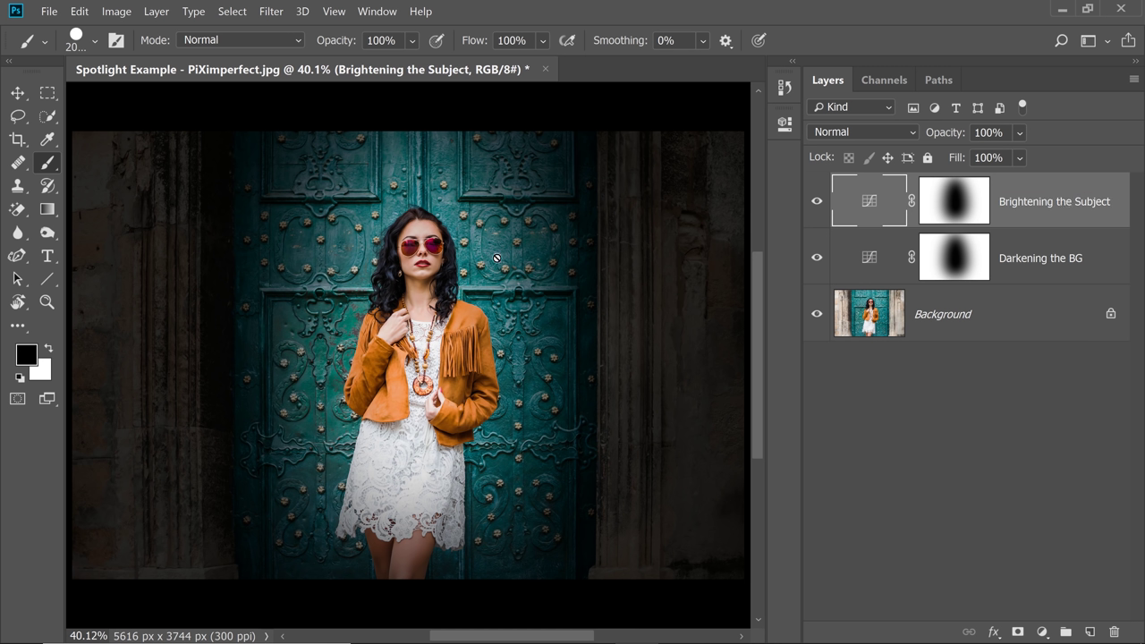
- Invert the Brightening the Subject layer mask with Ctrl+I
click(958, 206)
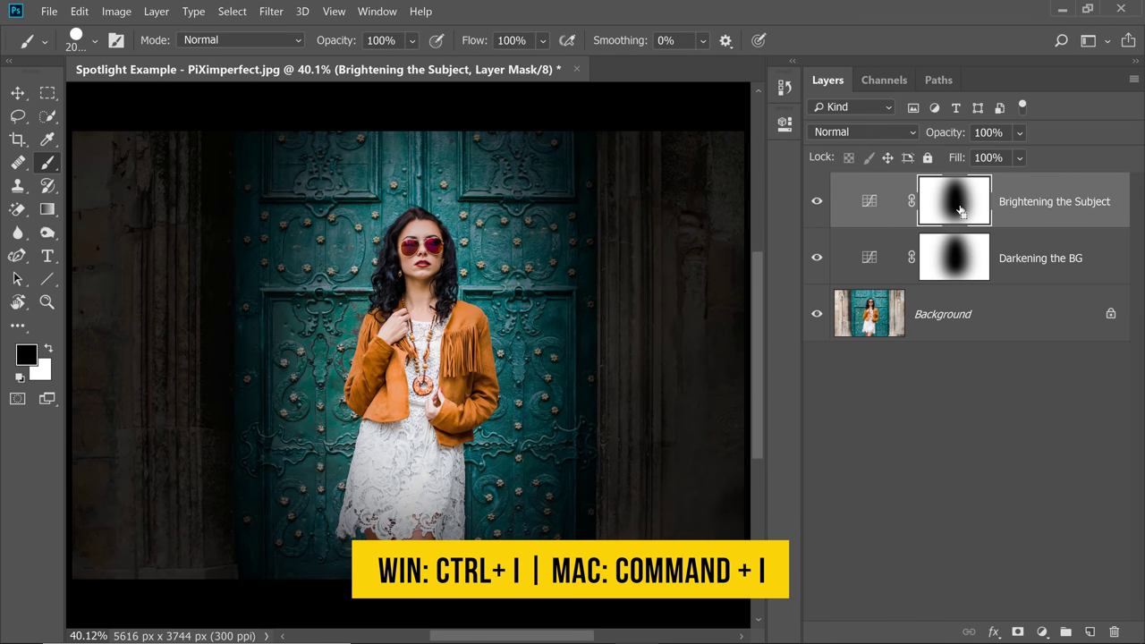
key(ctrl+i)
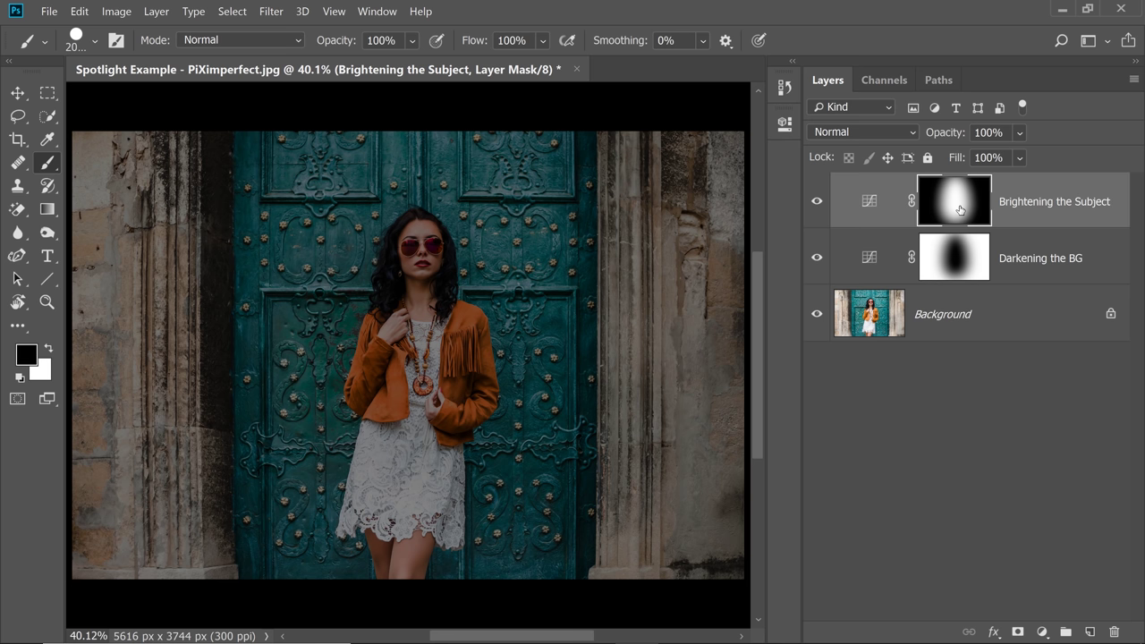
- Reset the Brightening the Subject curve, pull its top point left, add a midtone point, then compare
double_click(865, 218)
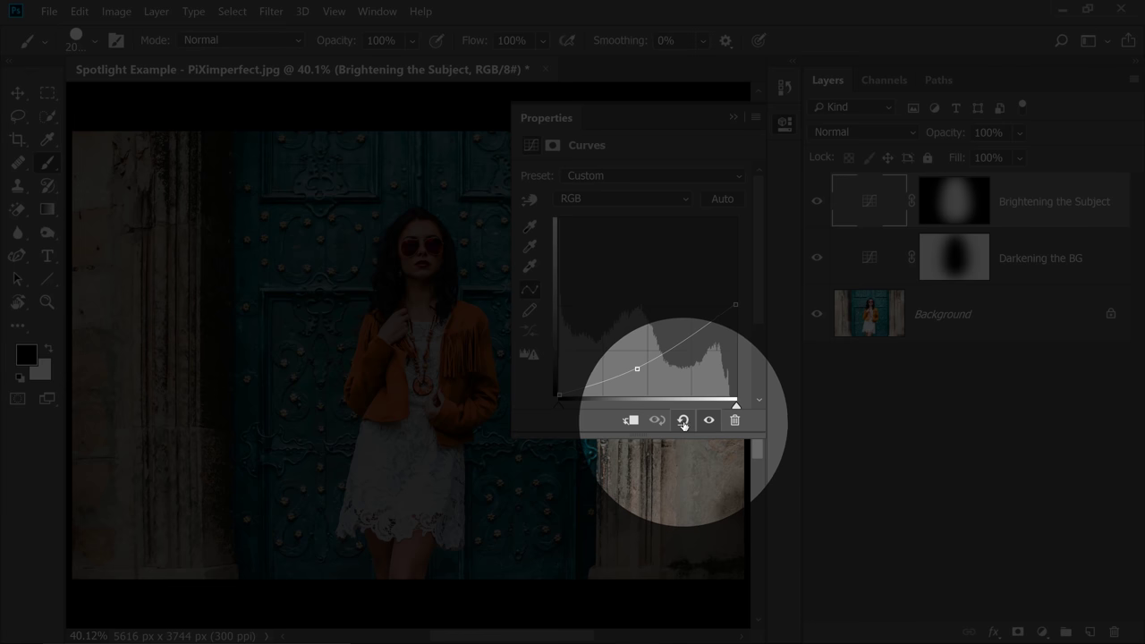
click(683, 421)
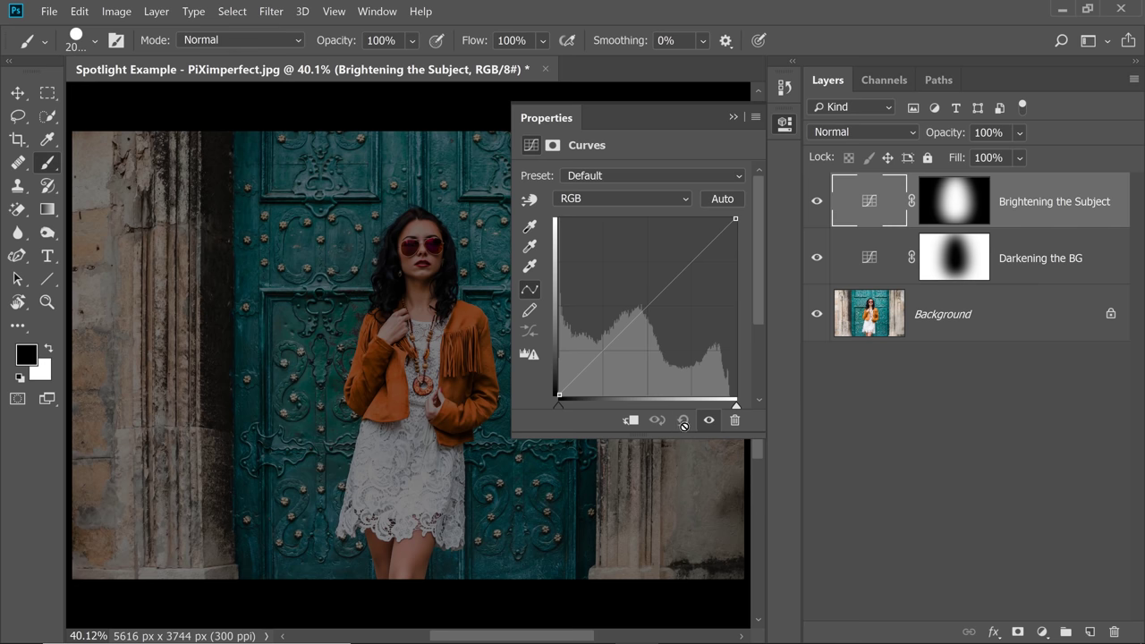
drag(735, 220, 706, 219)
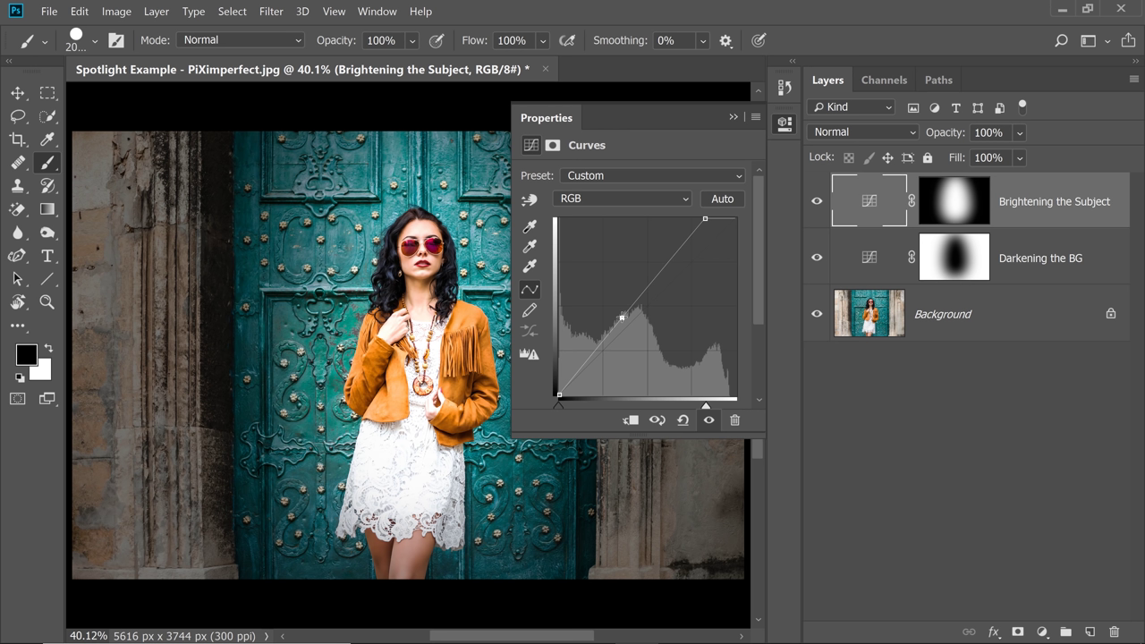
drag(621, 317, 626, 323)
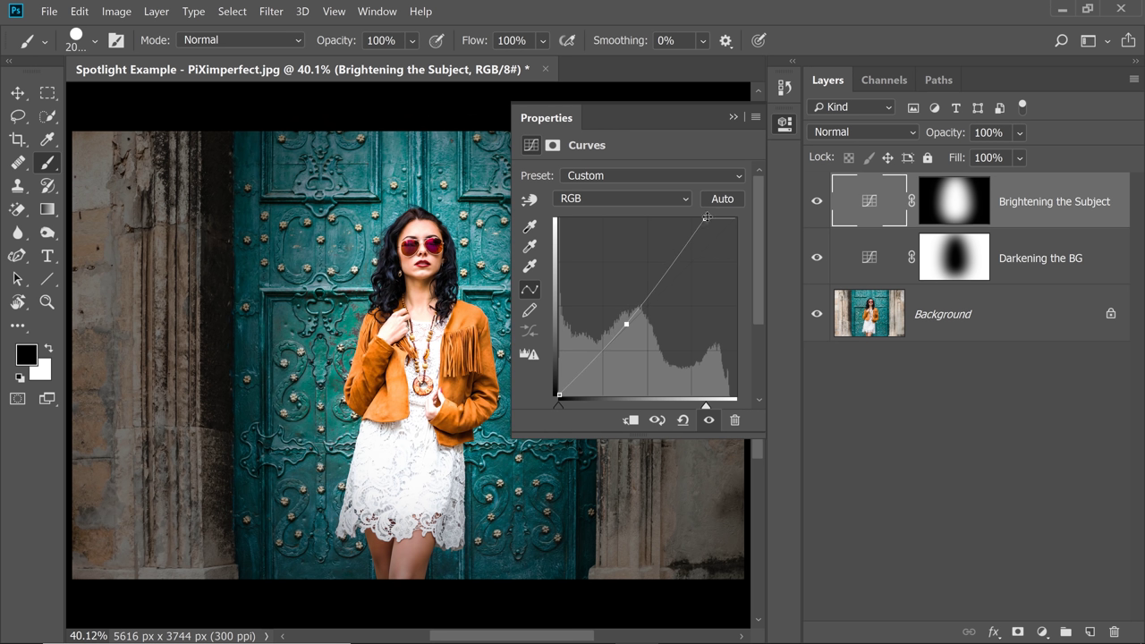
drag(705, 218, 708, 218)
click(627, 324)
click(733, 116)
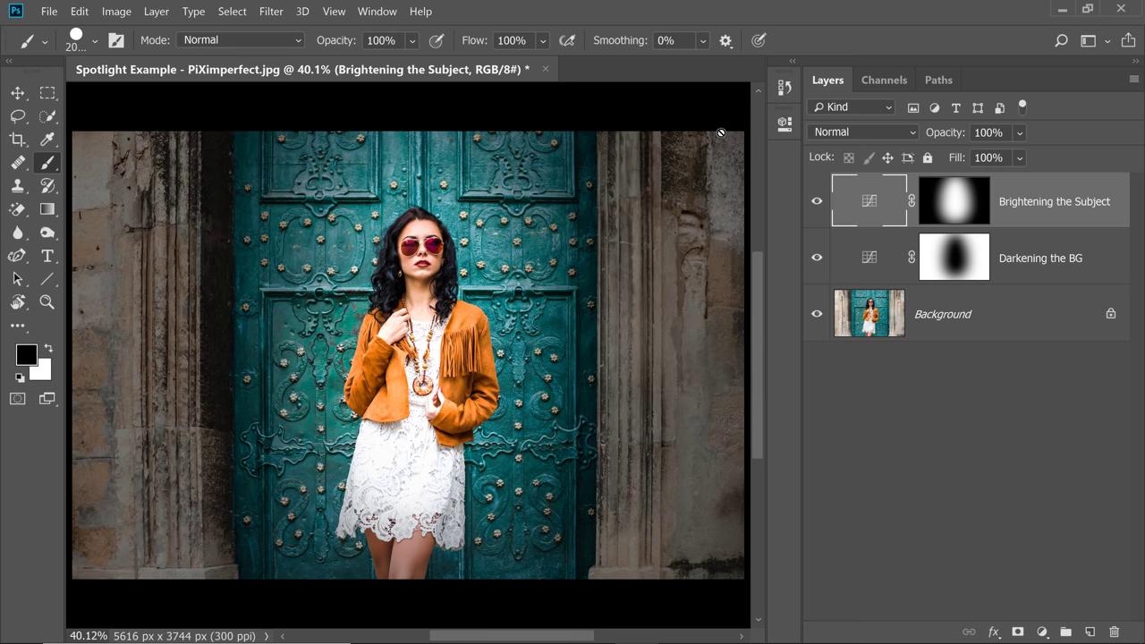
alt+click(816, 313)
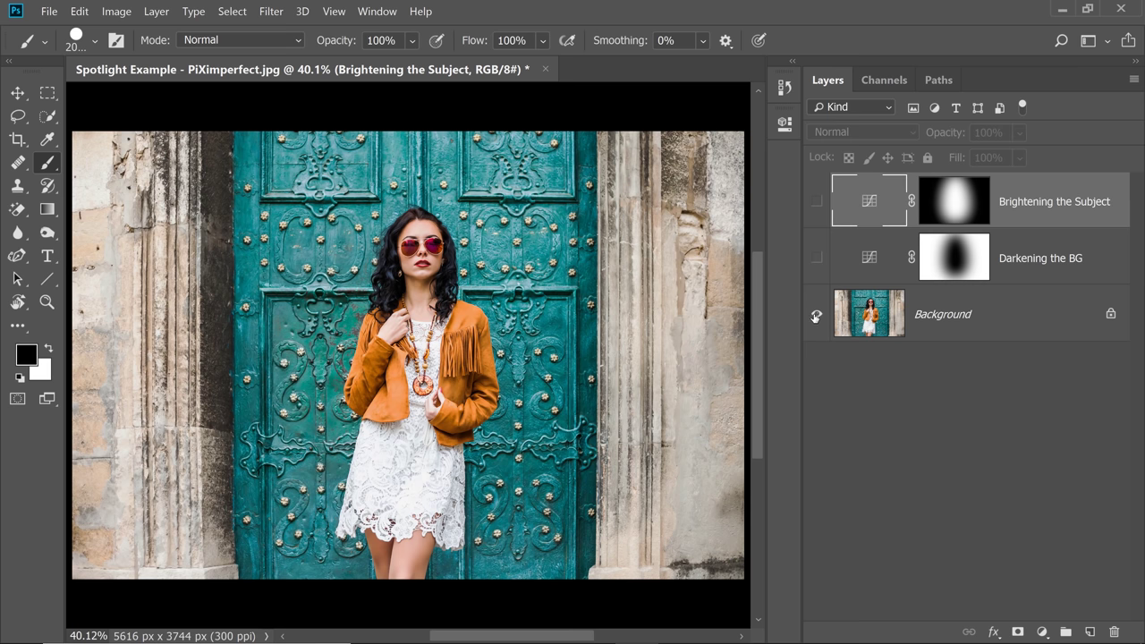
alt+click(816, 315)
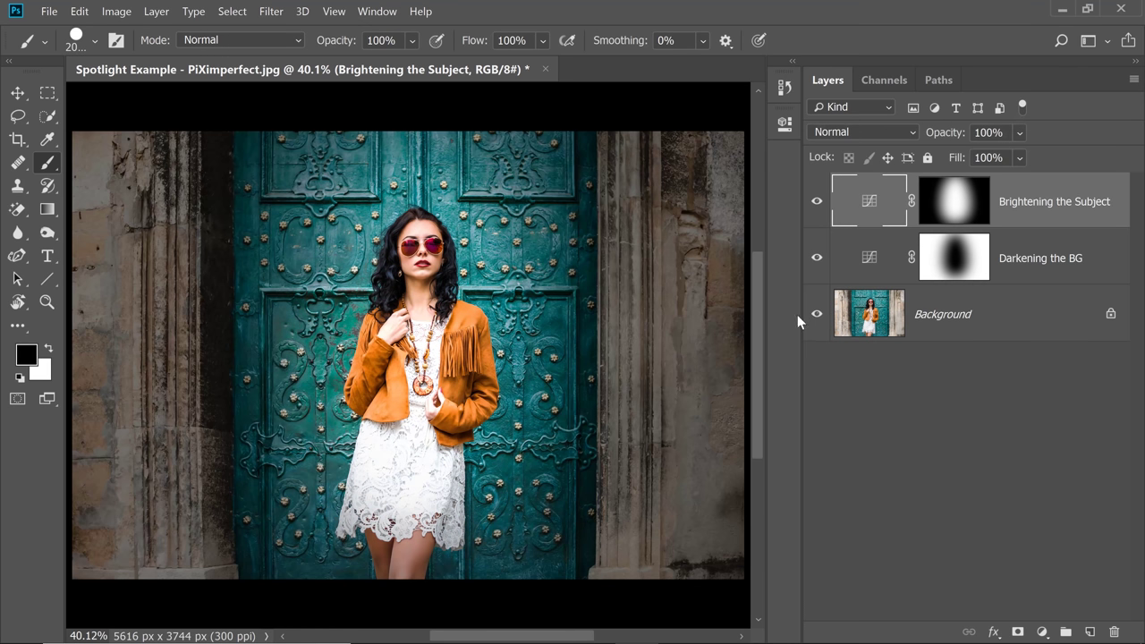
- In Blending Options, split the Underlying Layer black slider of Brightening the Subject to 20/121
key(h)
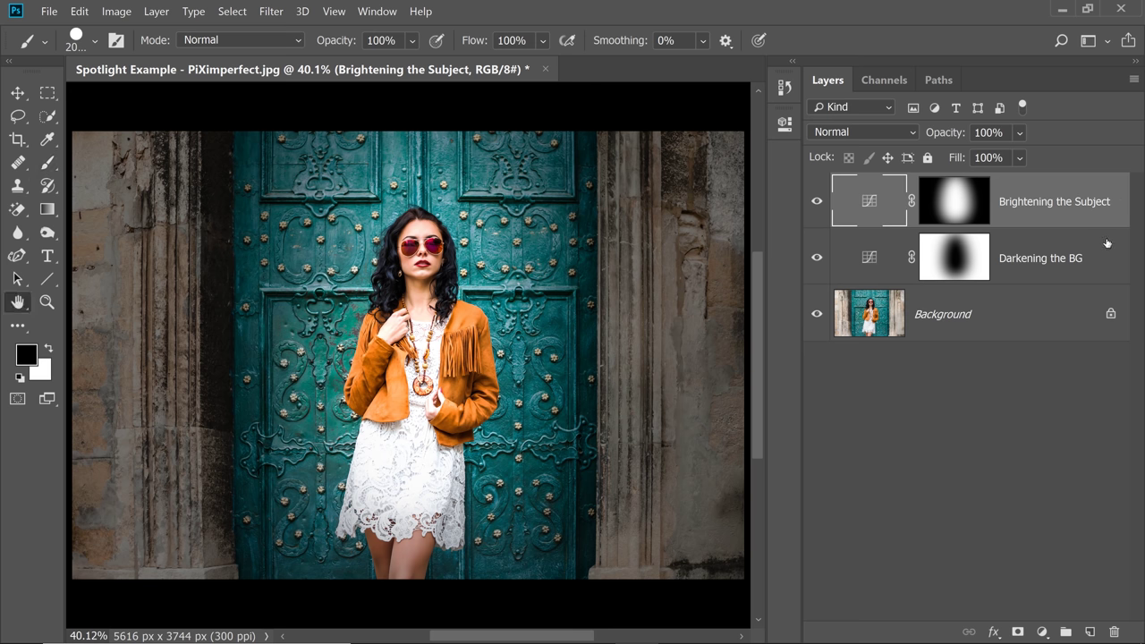
double_click(1108, 244)
drag(662, 153, 743, 78)
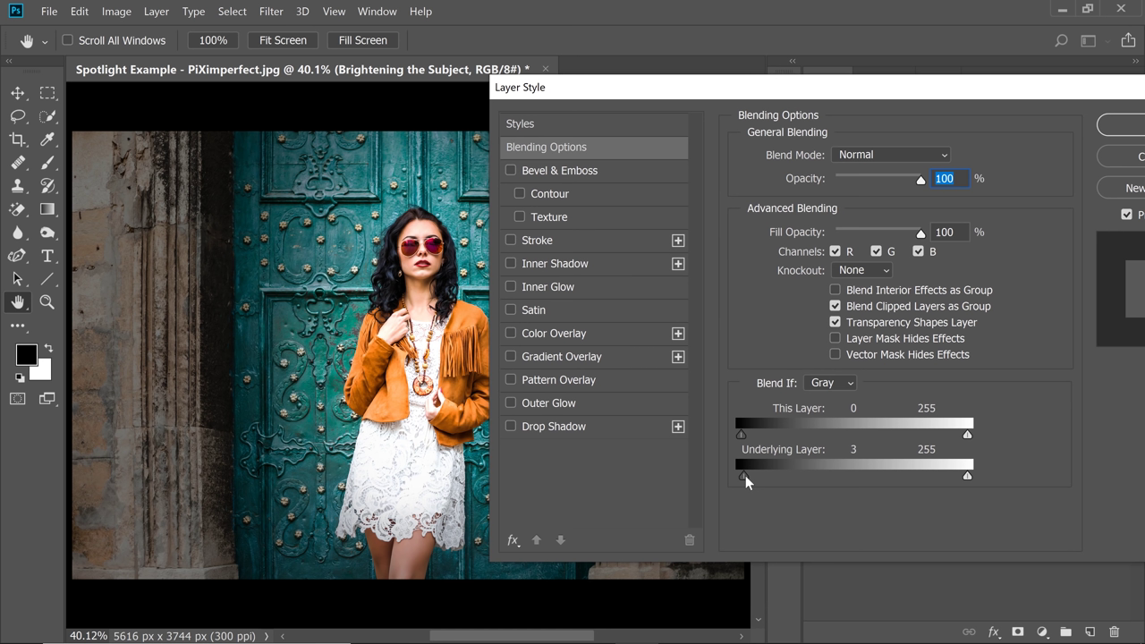
drag(747, 481, 836, 481)
scroll(394, 255, down, 1)
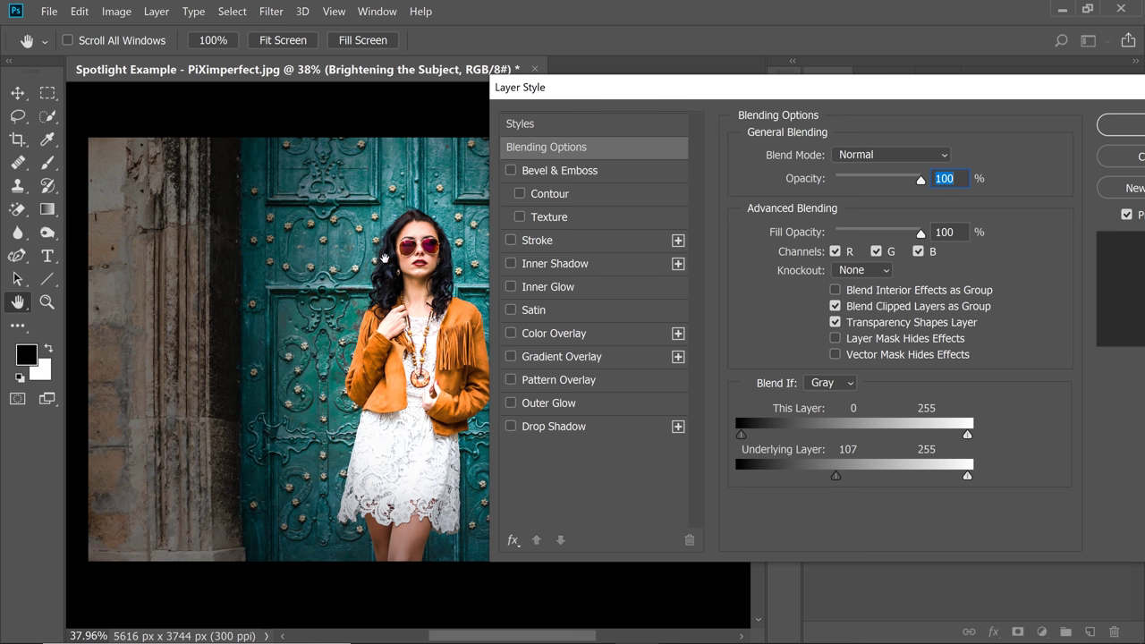
scroll(359, 258, up, 6)
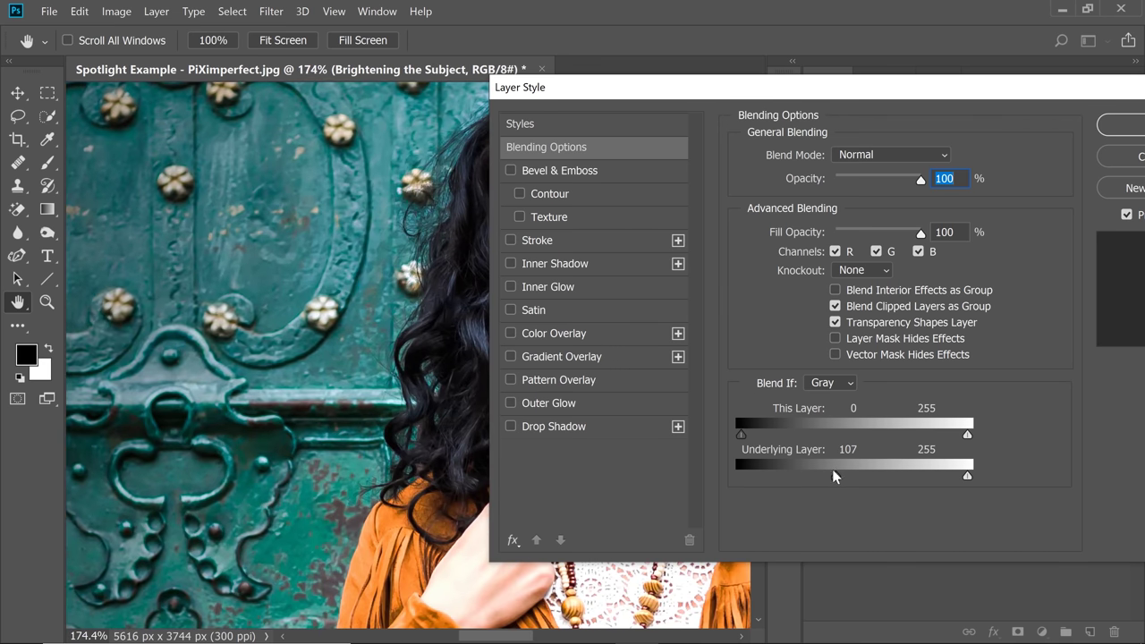
mouse_move(832, 476)
mouse_down()
mouse_move(849, 481)
mouse_move(759, 477)
mouse_move(851, 476)
mouse_up()
drag(1057, 94, 901, 104)
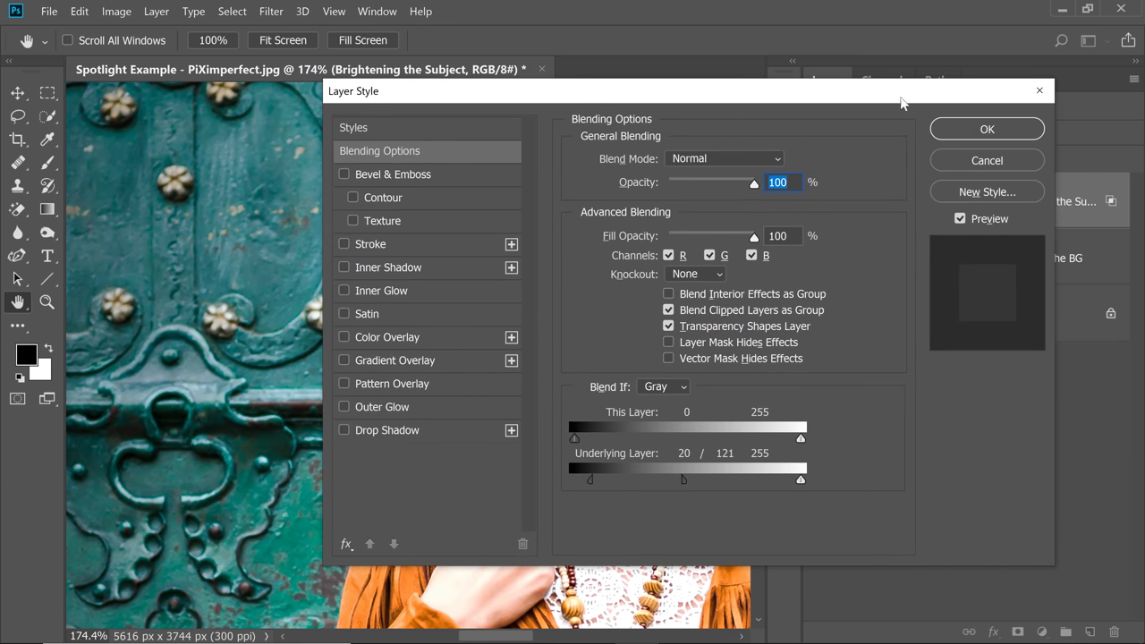
click(988, 132)
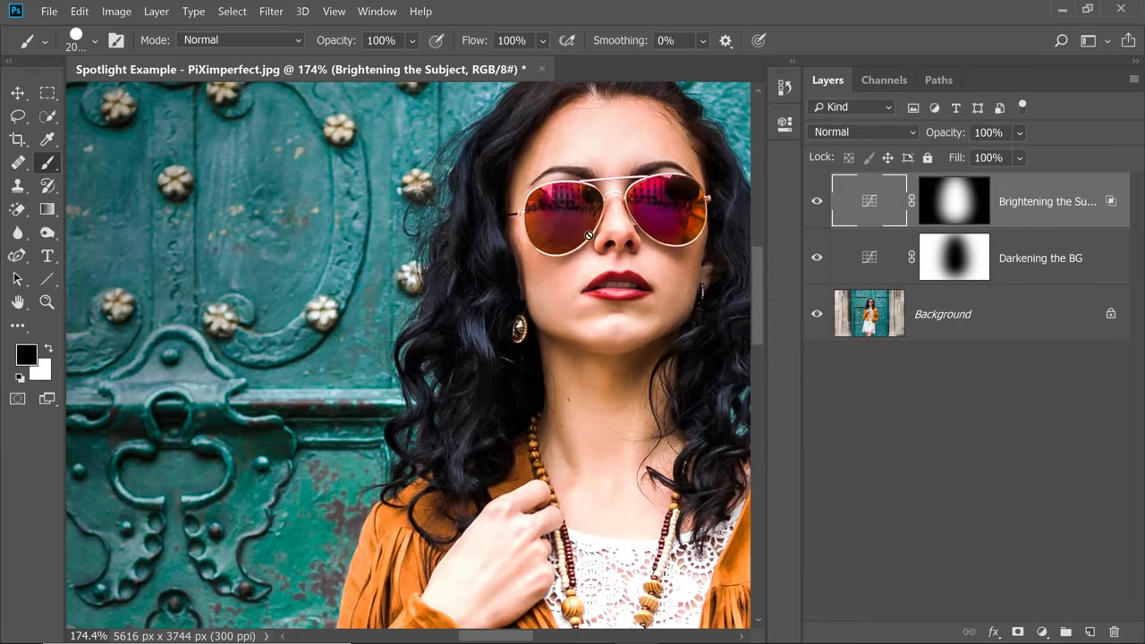
- Stretch the Brightening the Subject mask upward to about 113% height
key(ctrl+0)
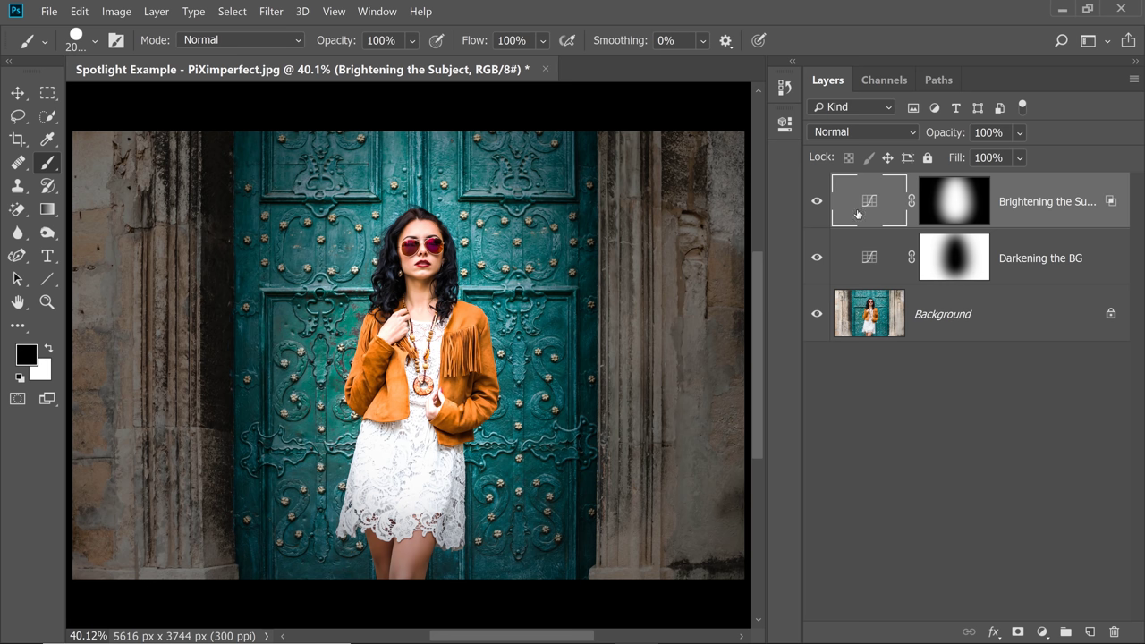
click(952, 208)
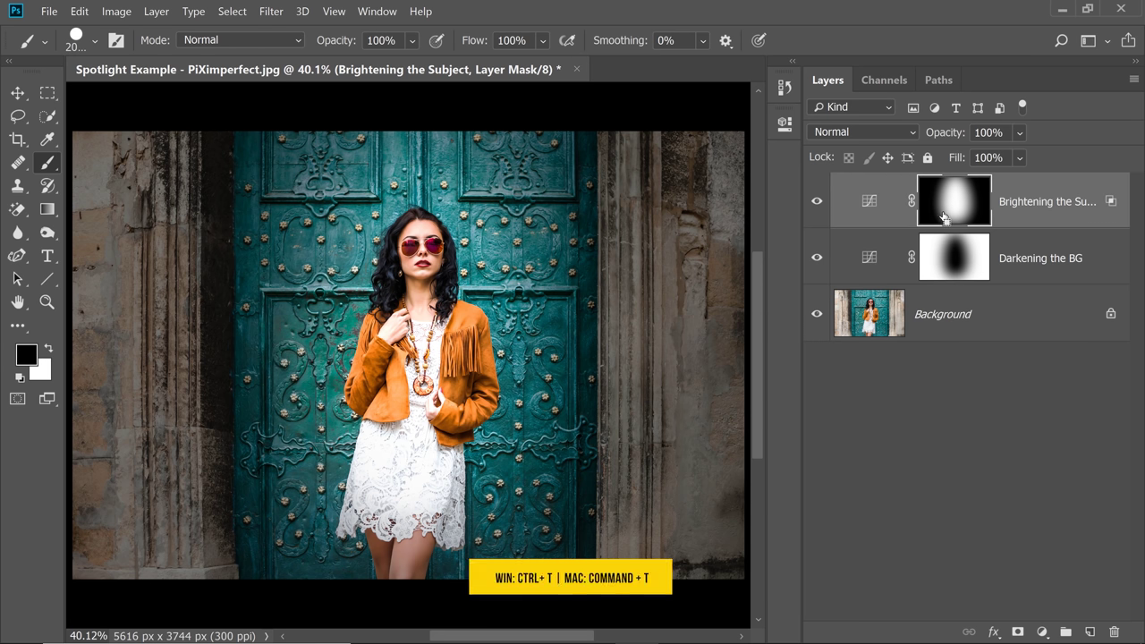
key(ctrl+t)
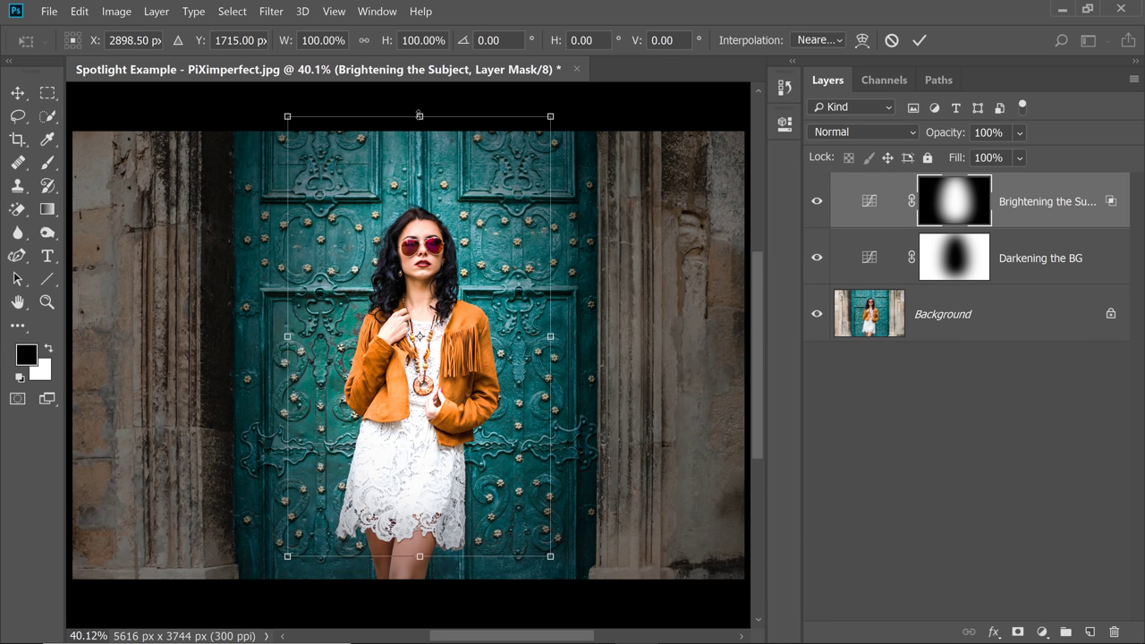
drag(419, 117, 420, 82)
key(Return)
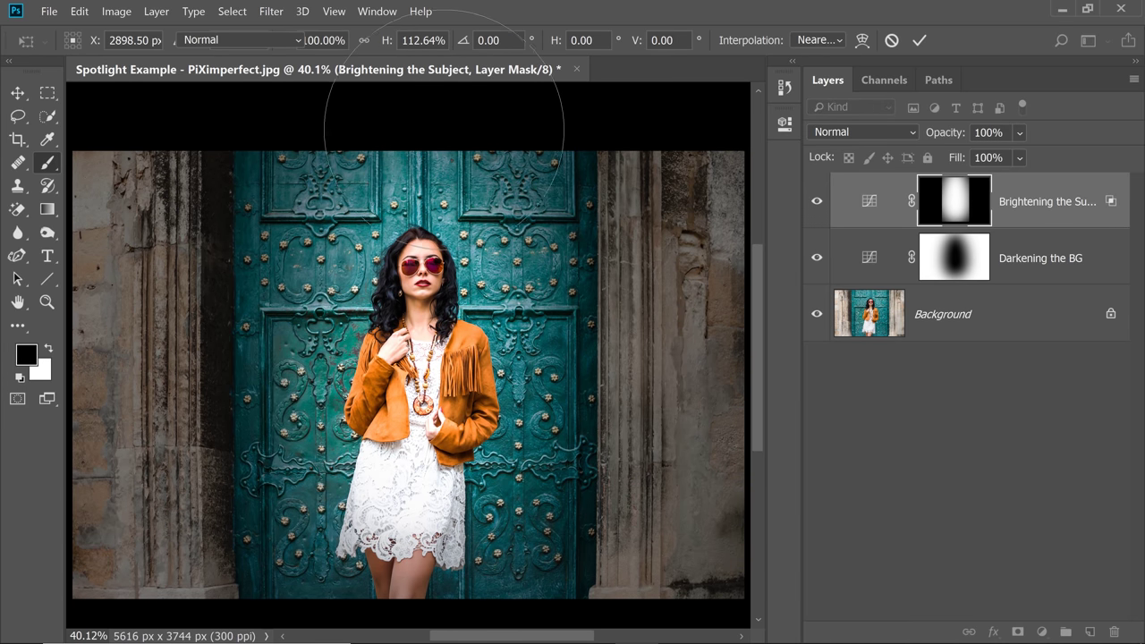
key(b)
- Stretch the Darkening the BG mask upward to about 108% height
click(957, 262)
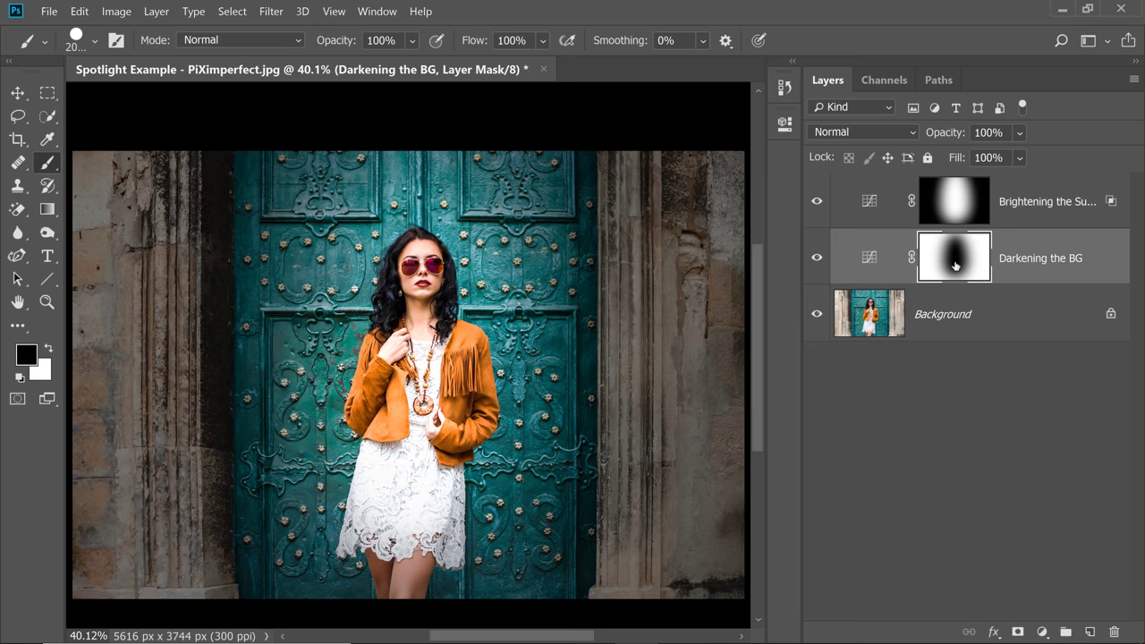
key(ctrl+t)
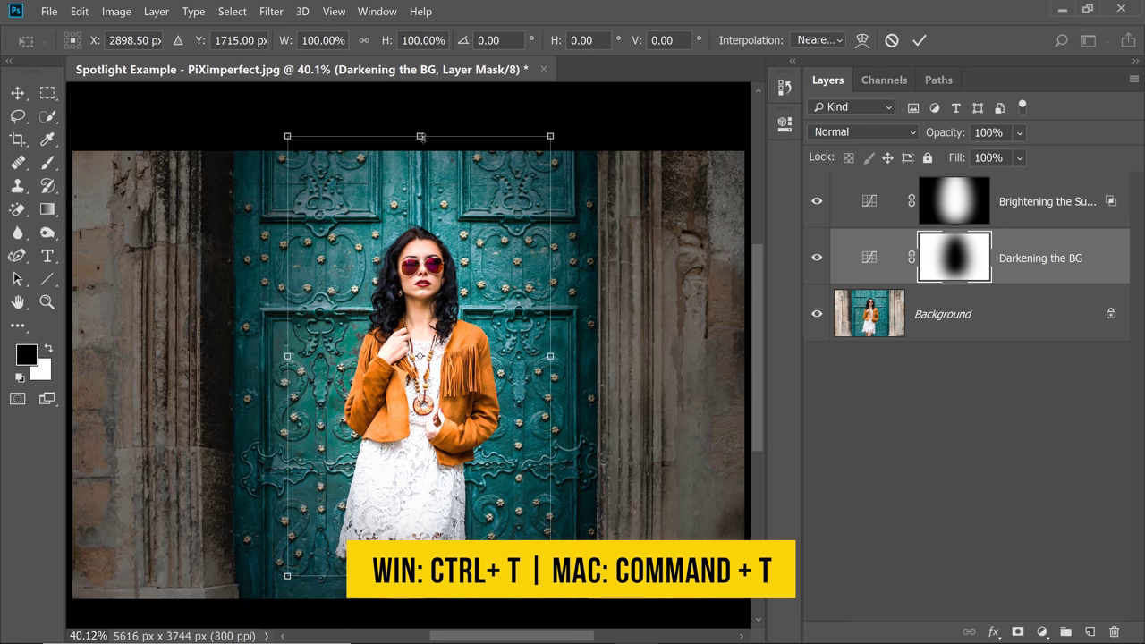
drag(424, 136, 425, 97)
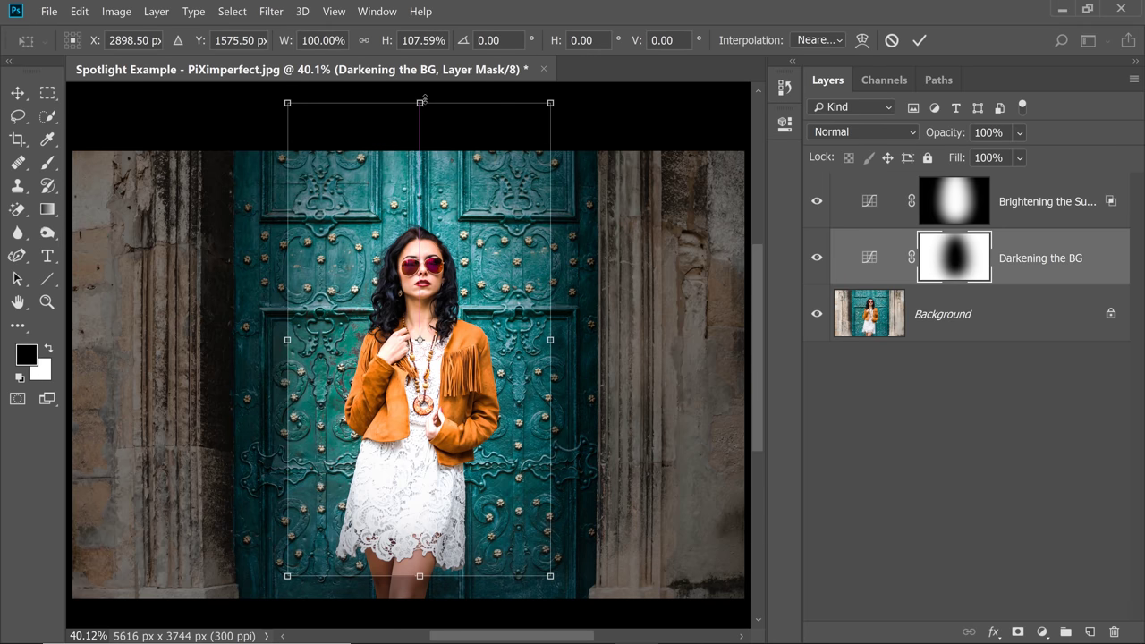
key(Return)
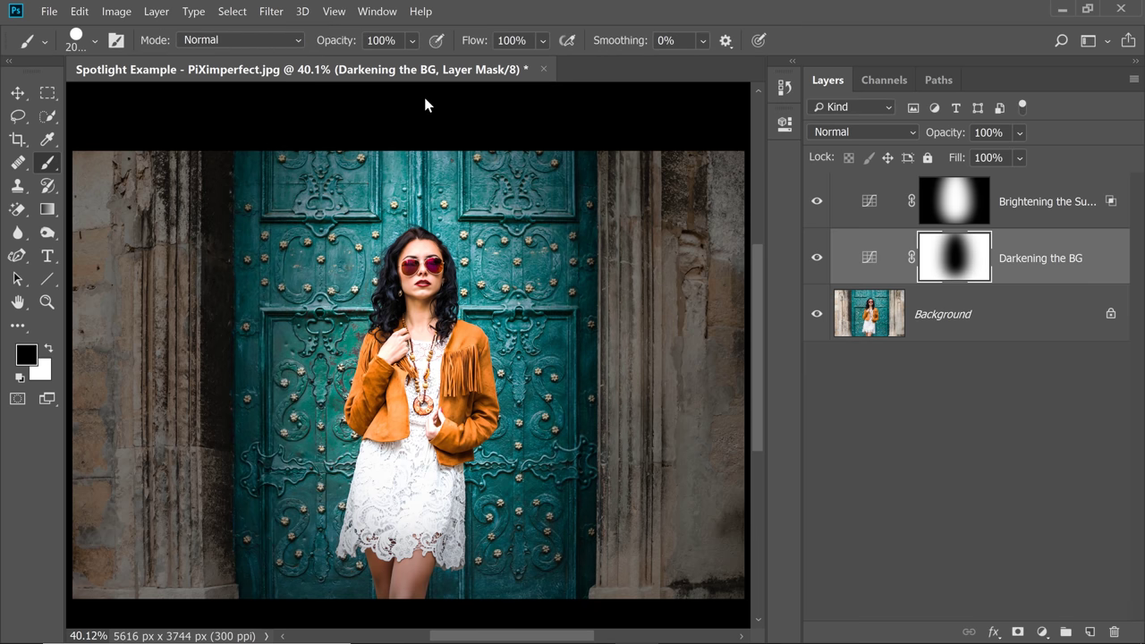
- Zoom in on the face, target the Brightening the Subject mask, and set the brush to 188 px
key(ctrl+0)
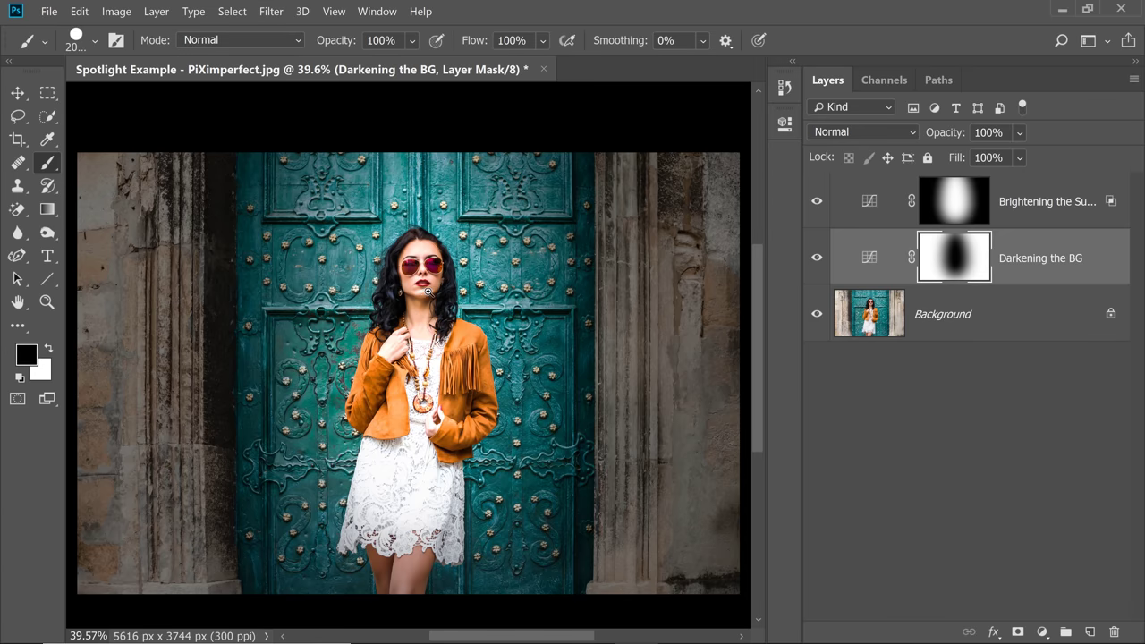
scroll(429, 292, up, 5)
click(931, 184)
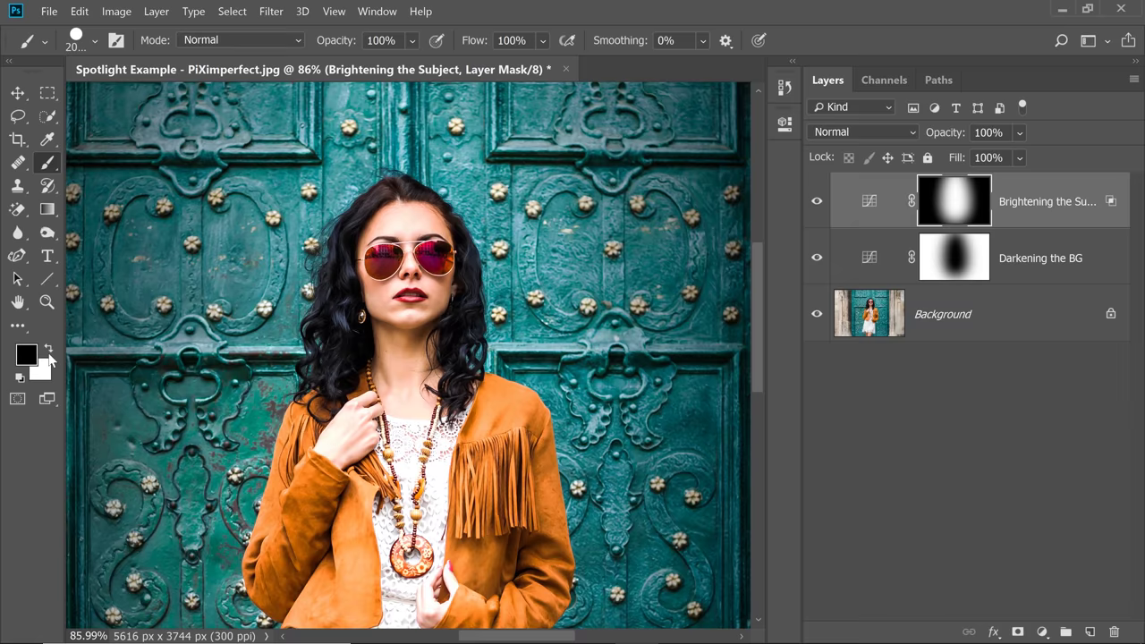
drag(448, 296, 335, 295)
drag(954, 204, 1044, 217)
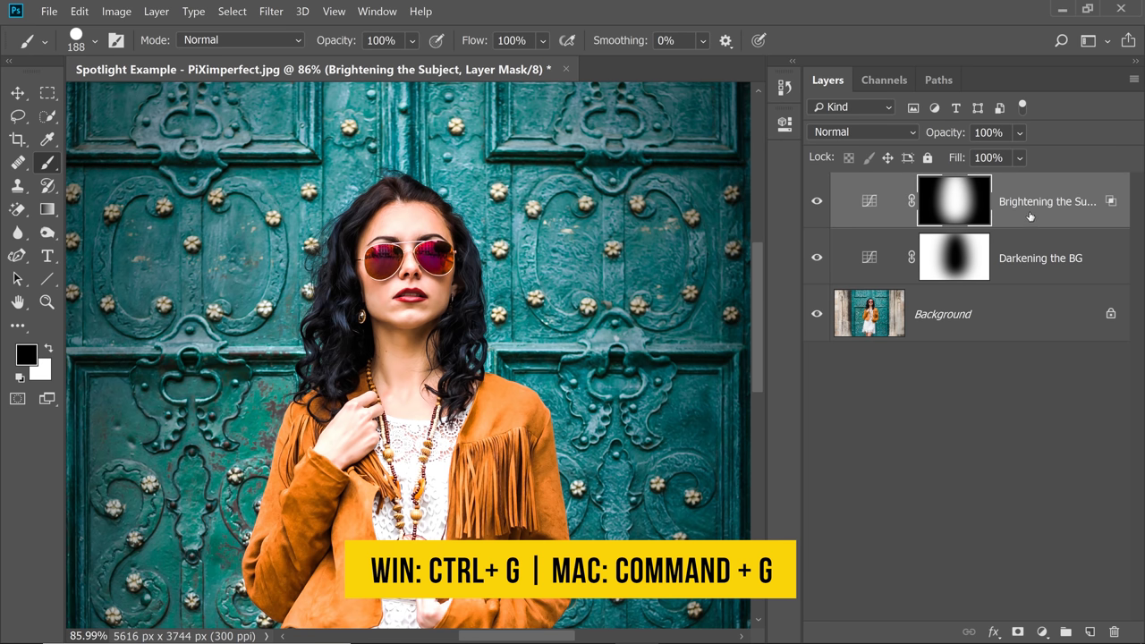
- Group Brightening the Subject into Group 1, add a white layer mask, and set brush flow to 6%
key(ctrl+g)
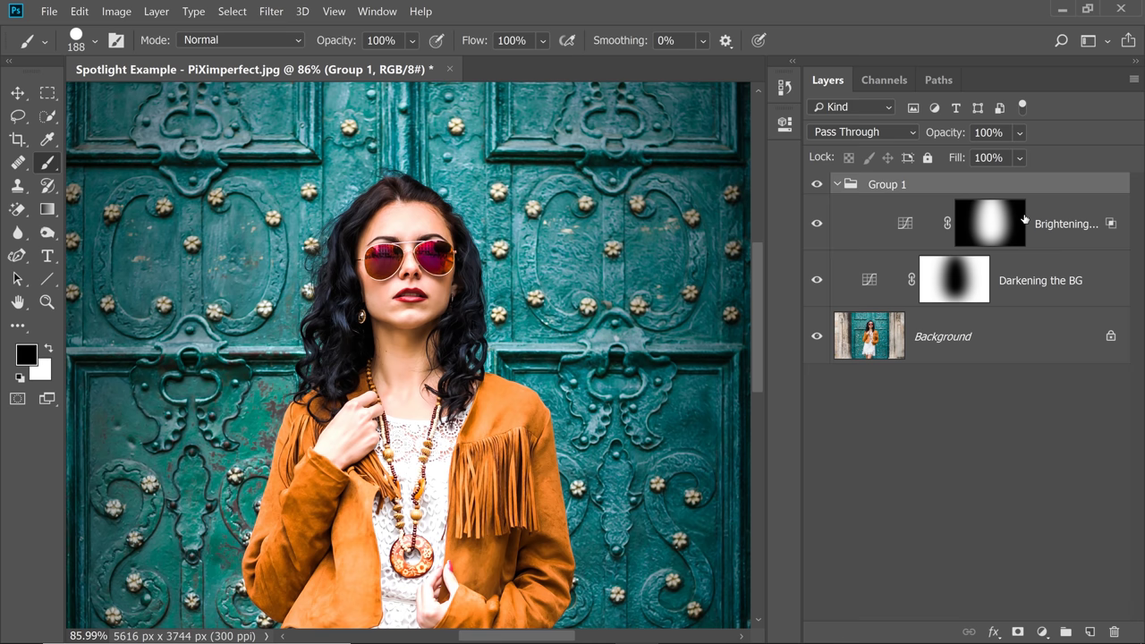
click(837, 184)
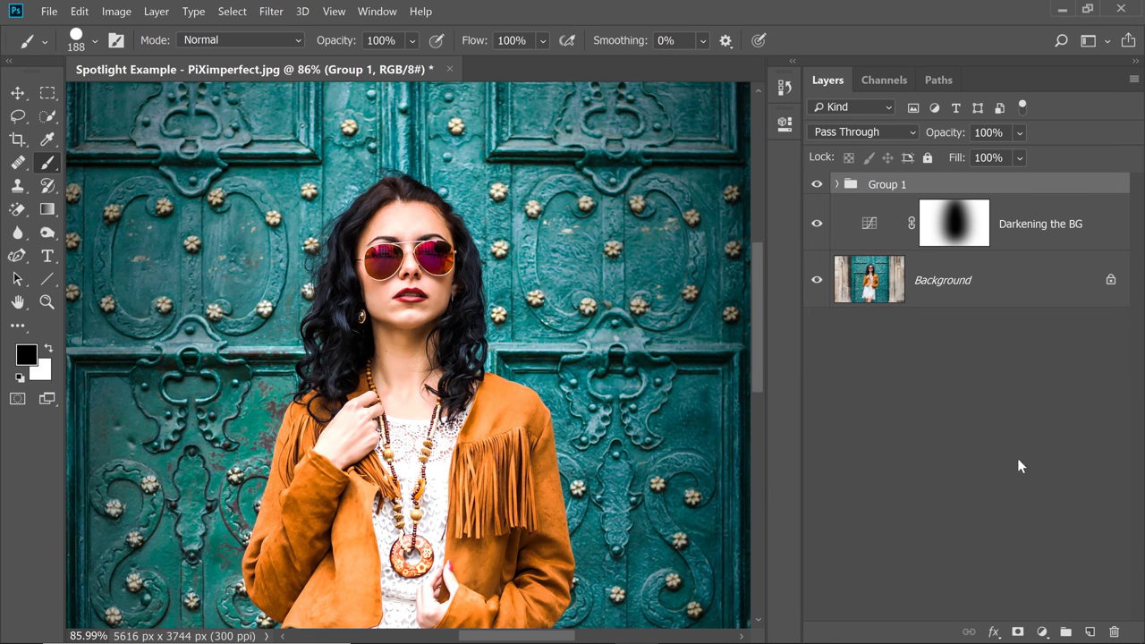
click(1017, 633)
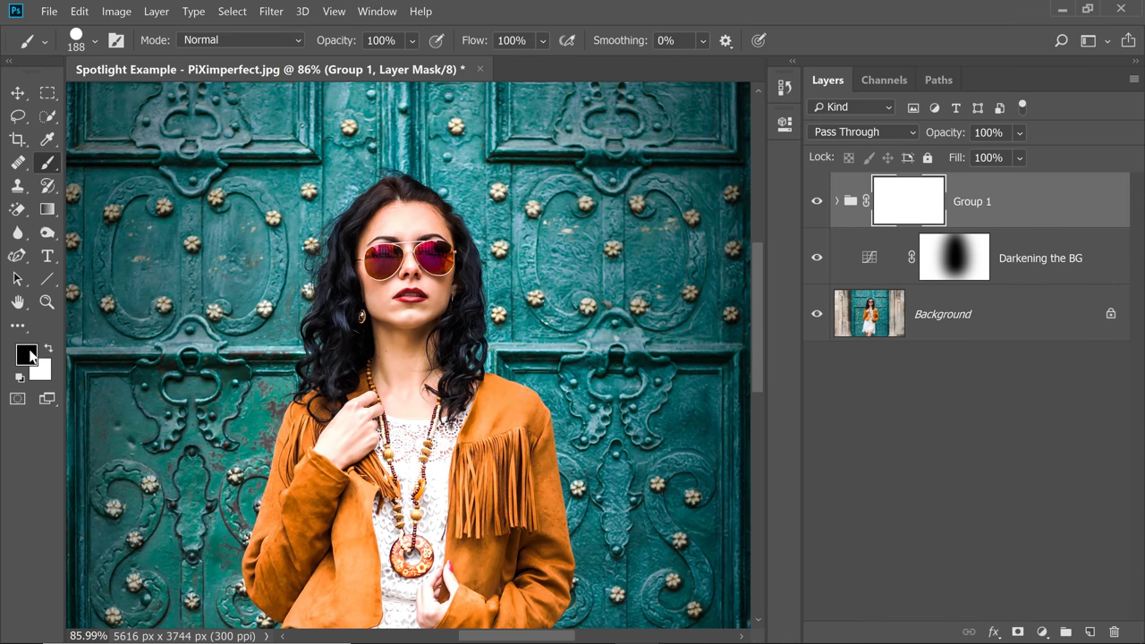
click(511, 40)
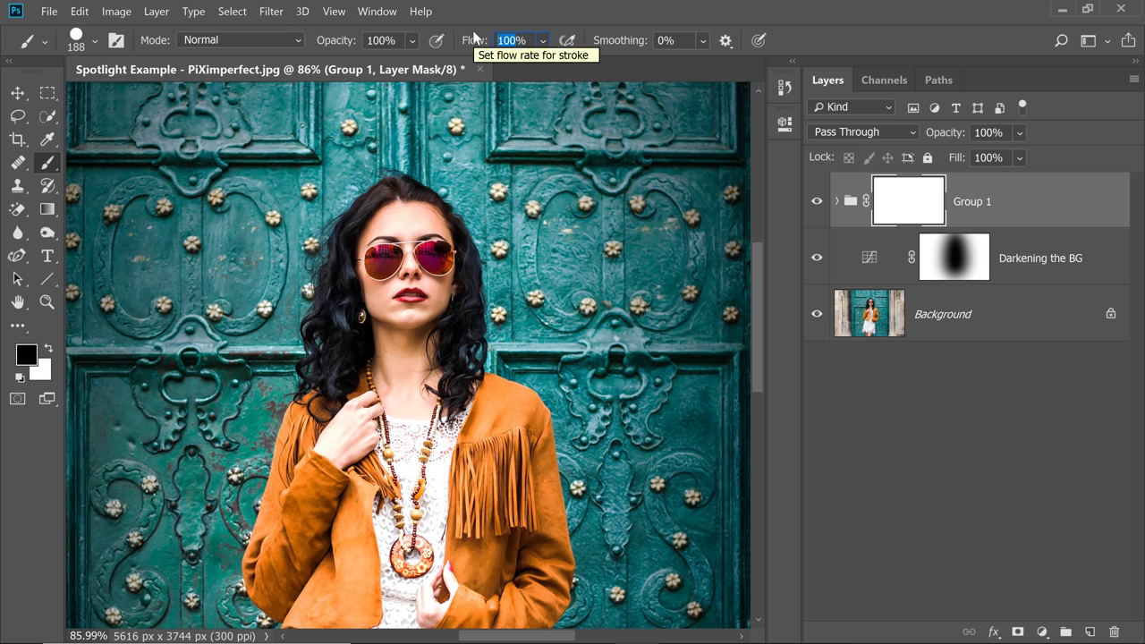
text(6)
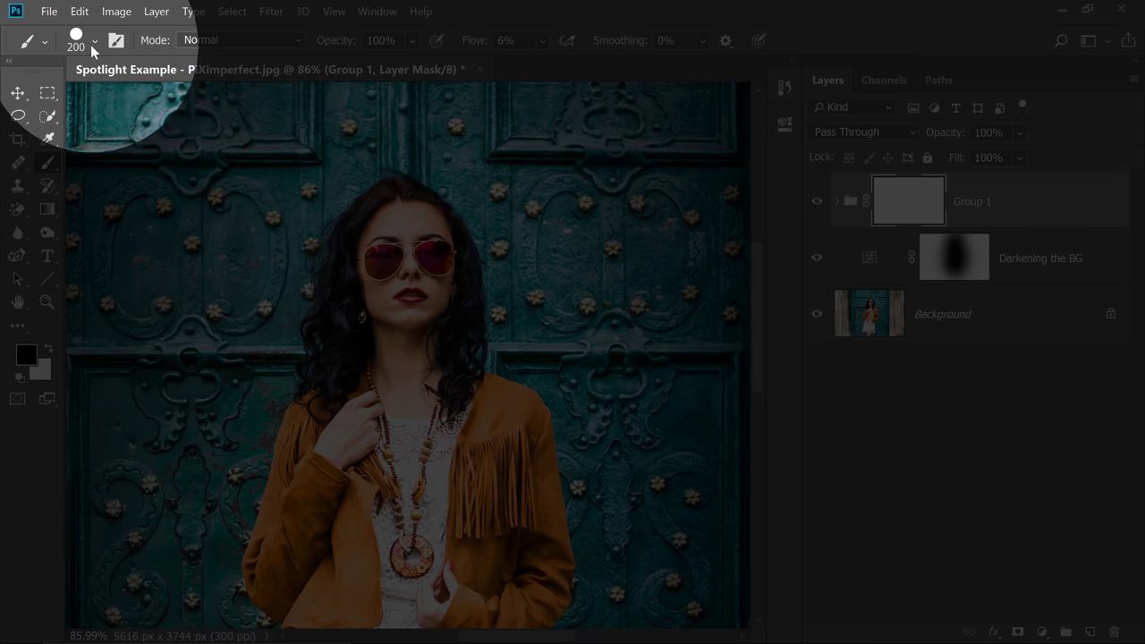
- Choose the Soft Round brush and shrink it to about 126 px
click(94, 40)
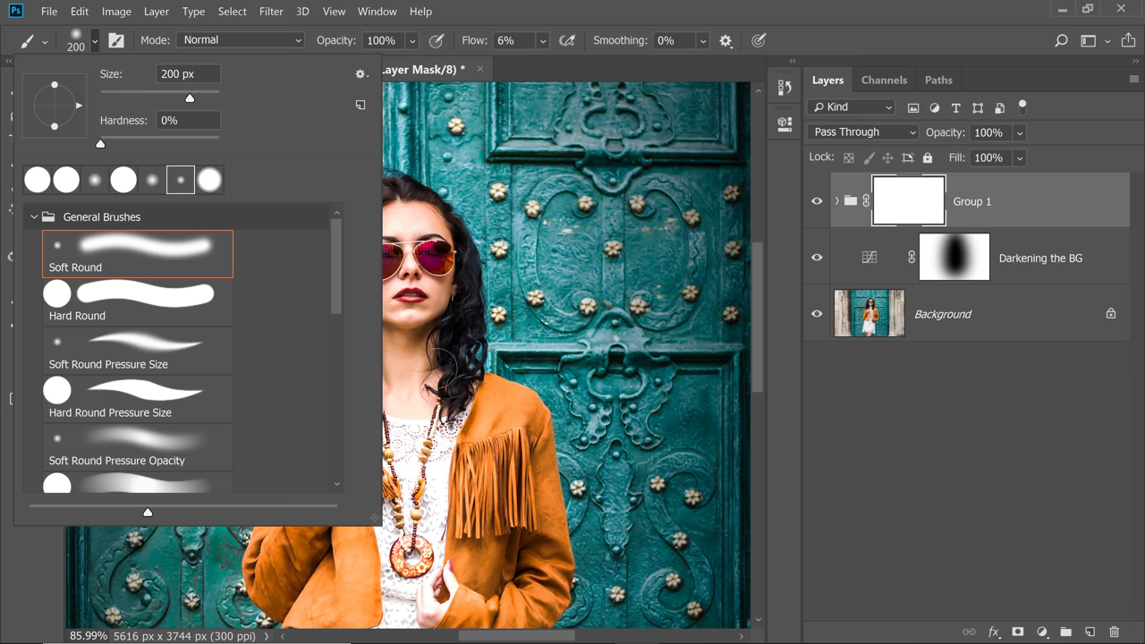
double_click(117, 247)
drag(447, 366, 421, 366)
scroll(430, 179, up, 2)
drag(388, 236, 369, 236)
- Paint black on Group 1's mask over the woman's face and body, then compare with the edits hidden
click(391, 237)
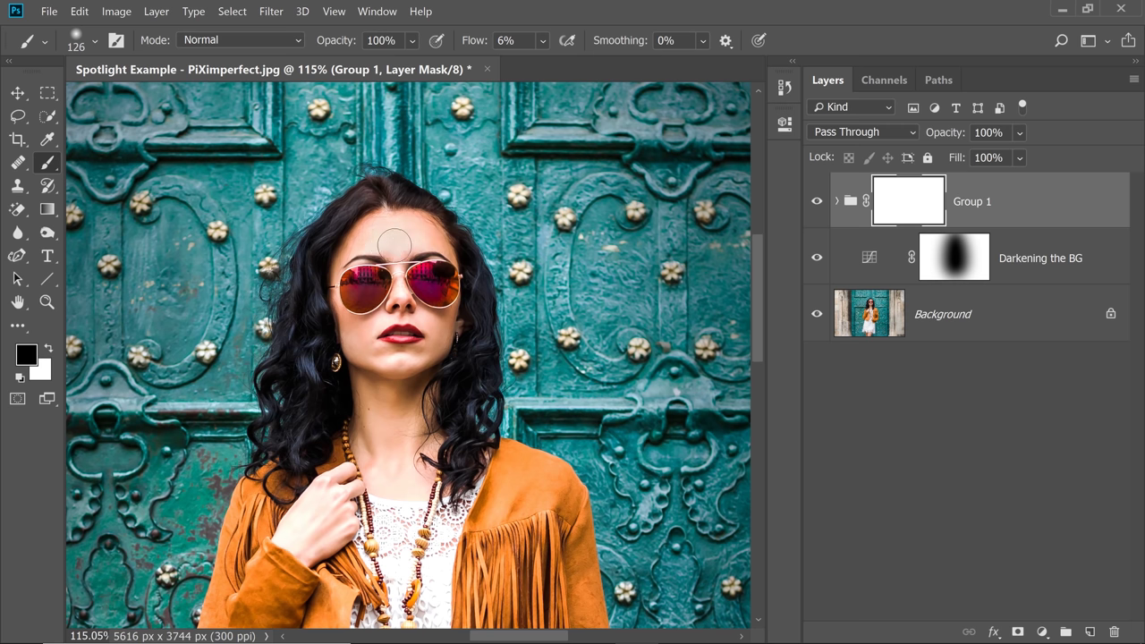
mouse_move(387, 324)
mouse_down()
mouse_move(401, 243)
mouse_move(407, 278)
mouse_up()
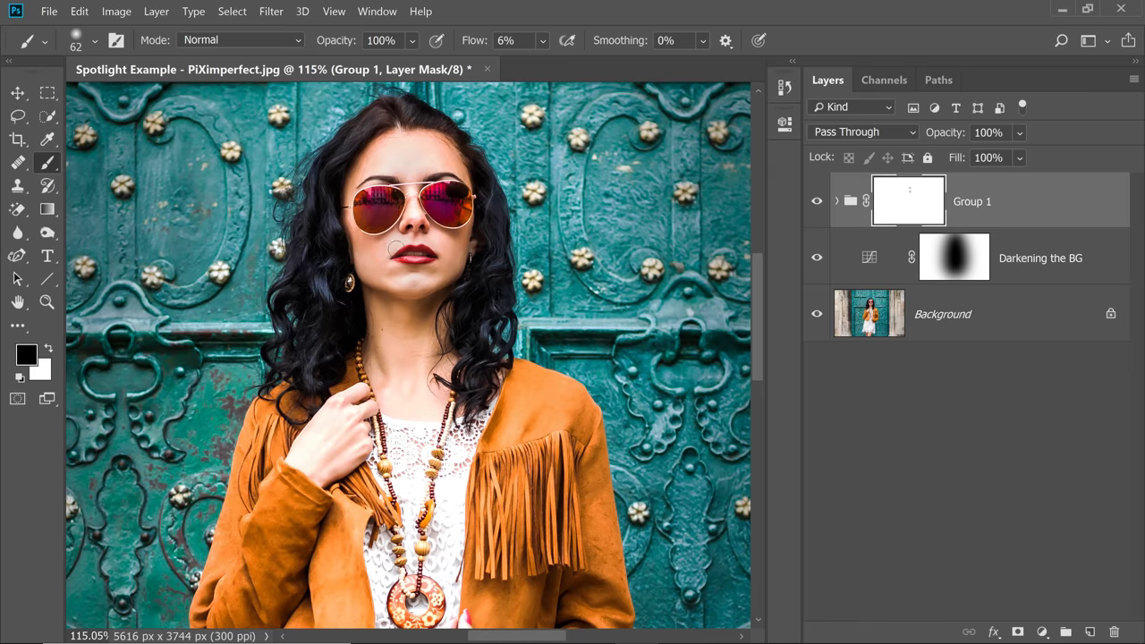
scroll(393, 248, down, 2)
drag(394, 295, 393, 179)
scroll(429, 286, up, 3)
mouse_move(420, 309)
mouse_down()
mouse_move(451, 308)
mouse_move(501, 340)
mouse_up()
scroll(451, 300, down, 5)
scroll(411, 340, down, 3)
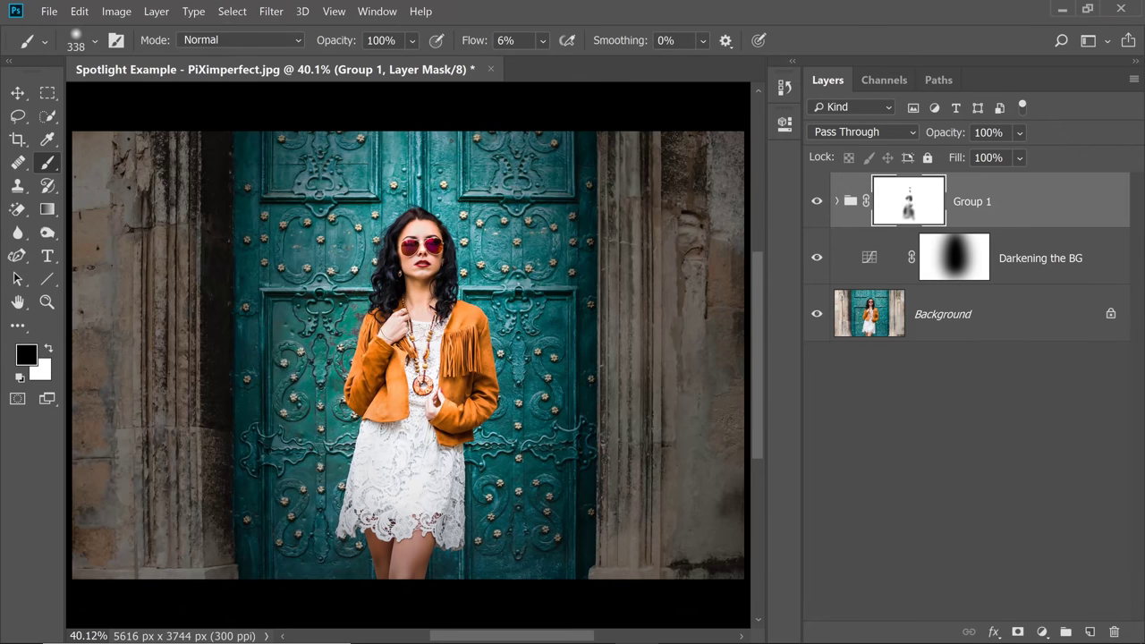
drag(384, 333, 340, 333)
mouse_move(393, 358)
mouse_down()
mouse_move(483, 385)
mouse_move(407, 380)
mouse_up()
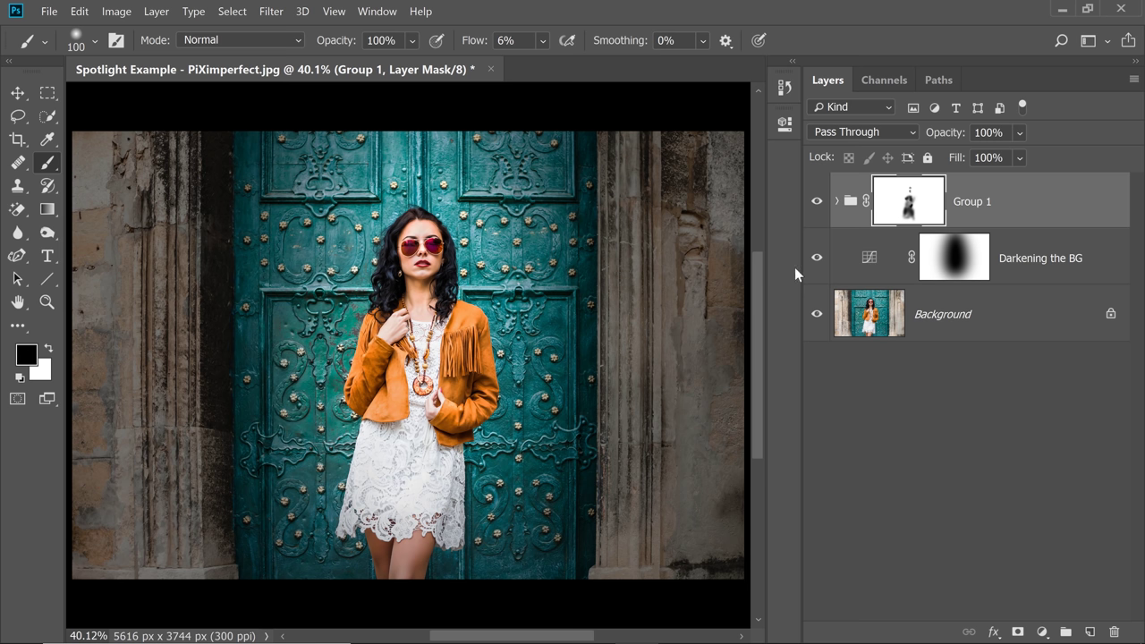
alt+click(815, 315)
alt+click(815, 315)
- Rename Group 1 to 'Brightening'
double_click(972, 202)
text(Brightening)
key(Return)
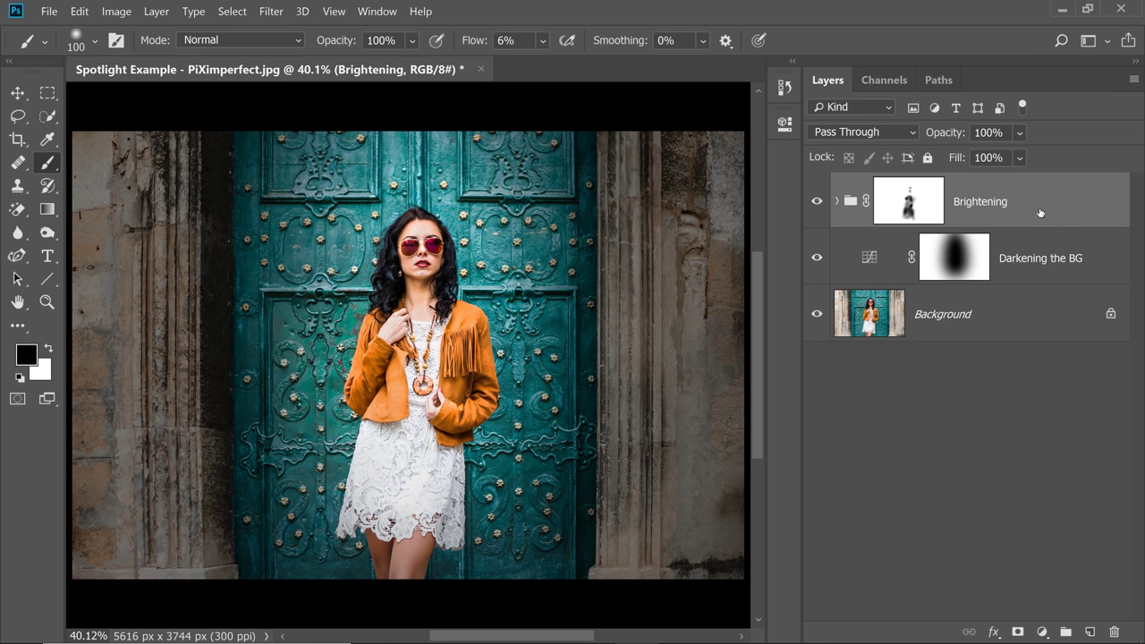
- Group Brightening and Darkening the BG as 'Spotlight Effect' at 96% opacity
ctrl+click(1059, 257)
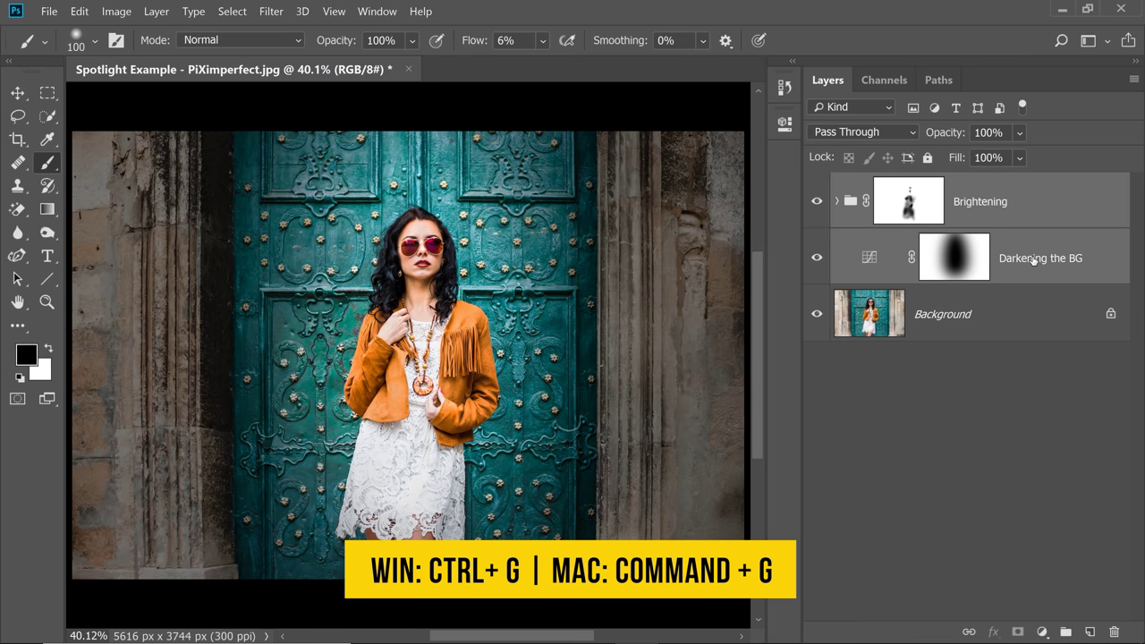
key(ctrl+g)
double_click(885, 185)
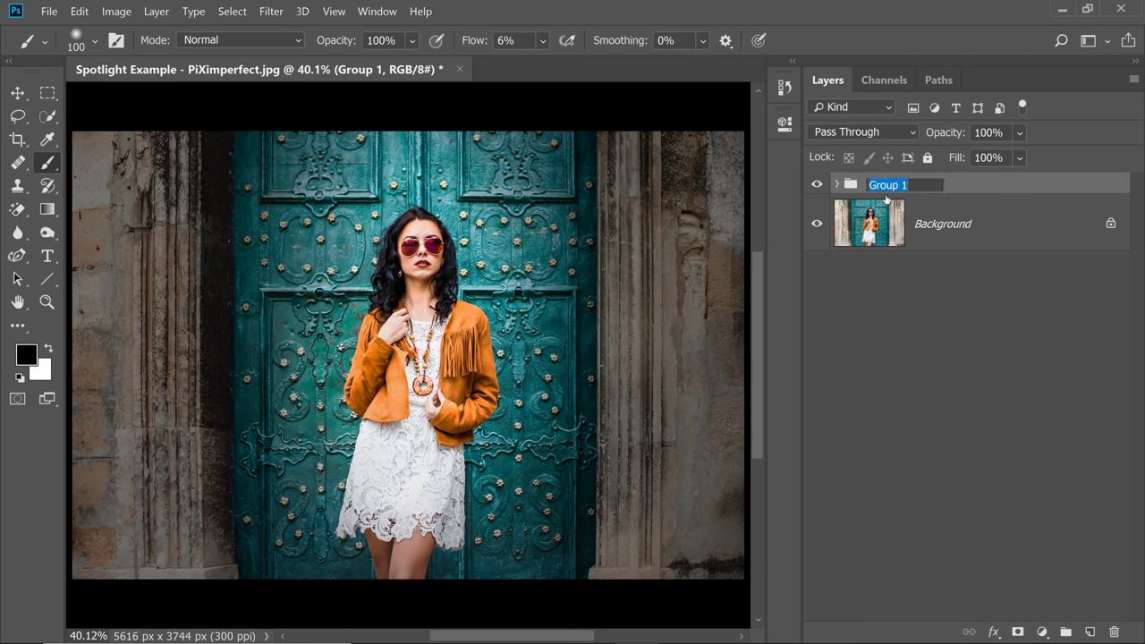
text(Spotlight Effect)
key(Return)
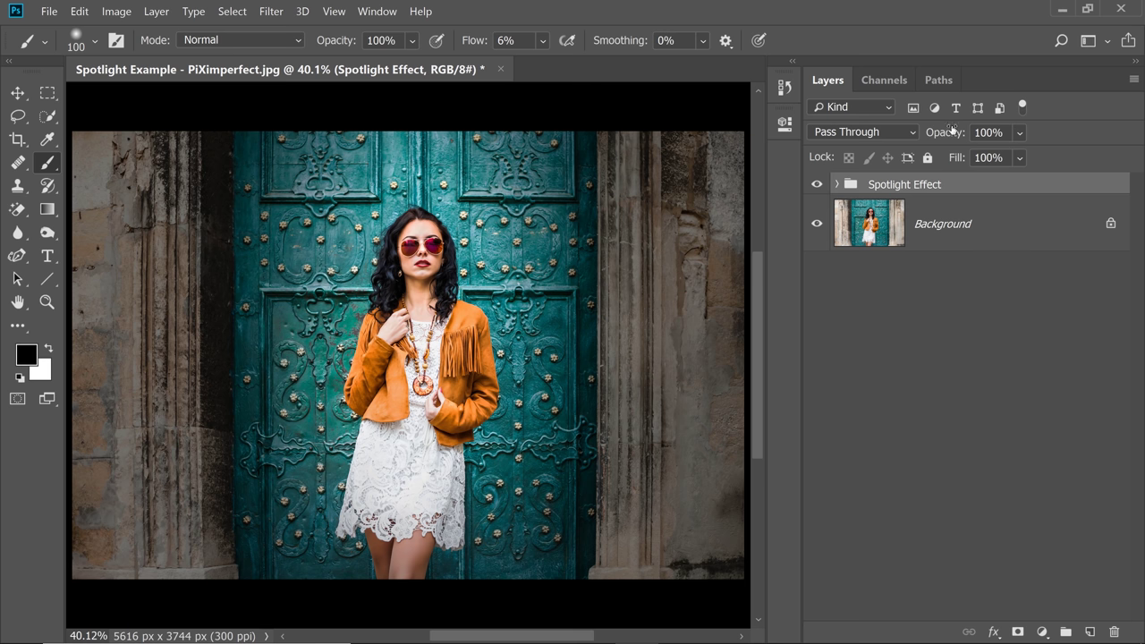
mouse_move(949, 135)
mouse_down()
mouse_move(894, 128)
mouse_move(933, 139)
mouse_up()
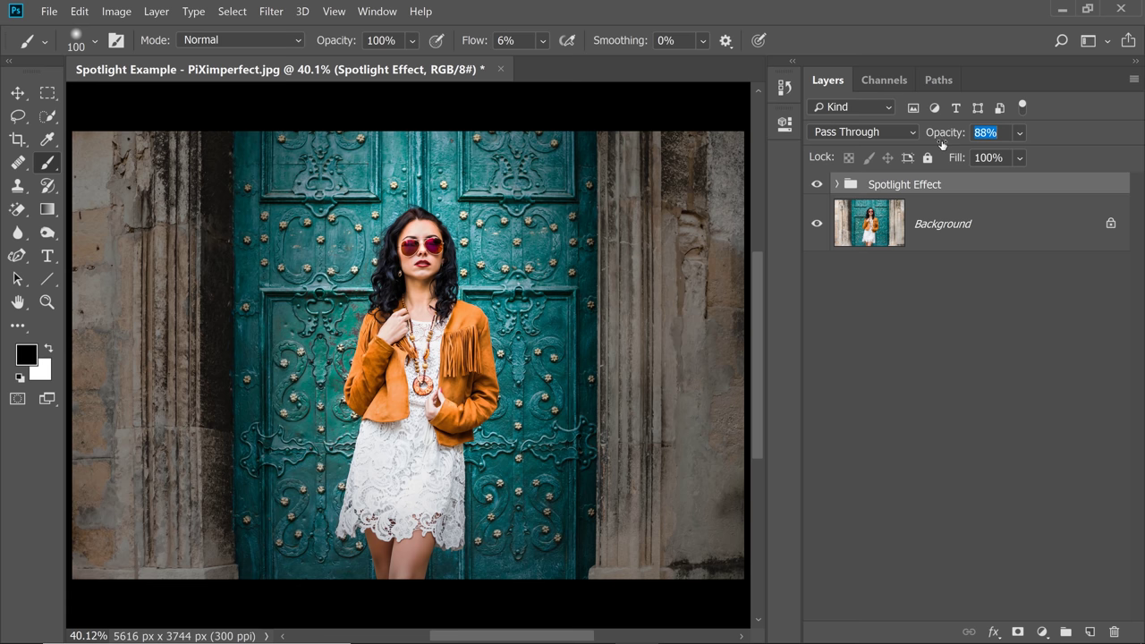
drag(942, 143, 950, 149)
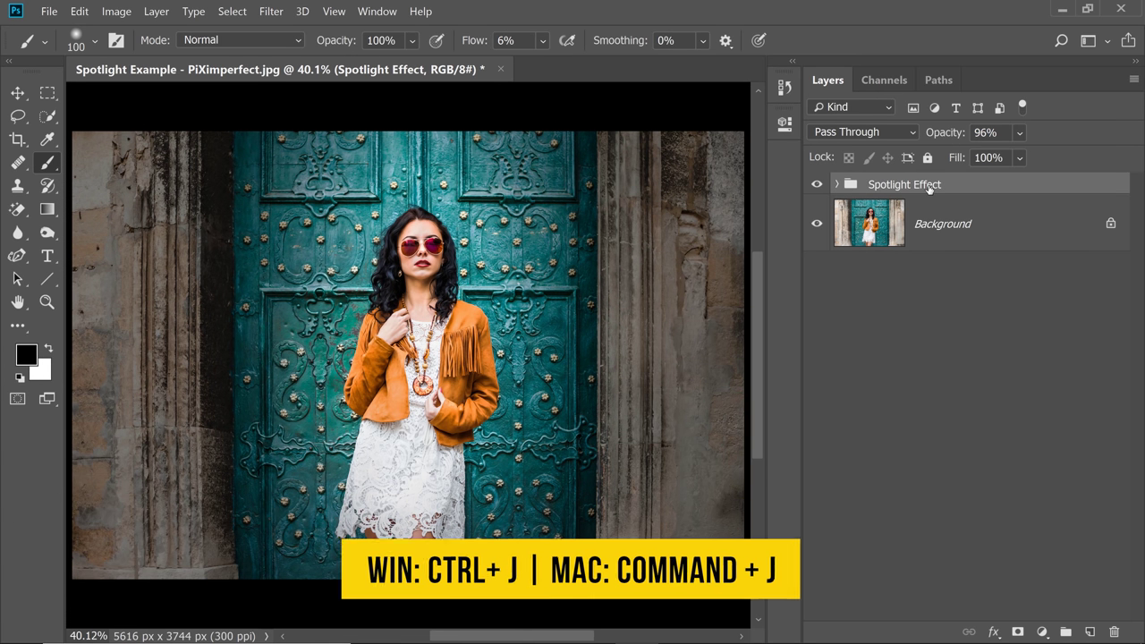
- Duplicate the Spotlight Effect group, group both copies, and lower the combined opacity to 73%
key(ctrl+j)
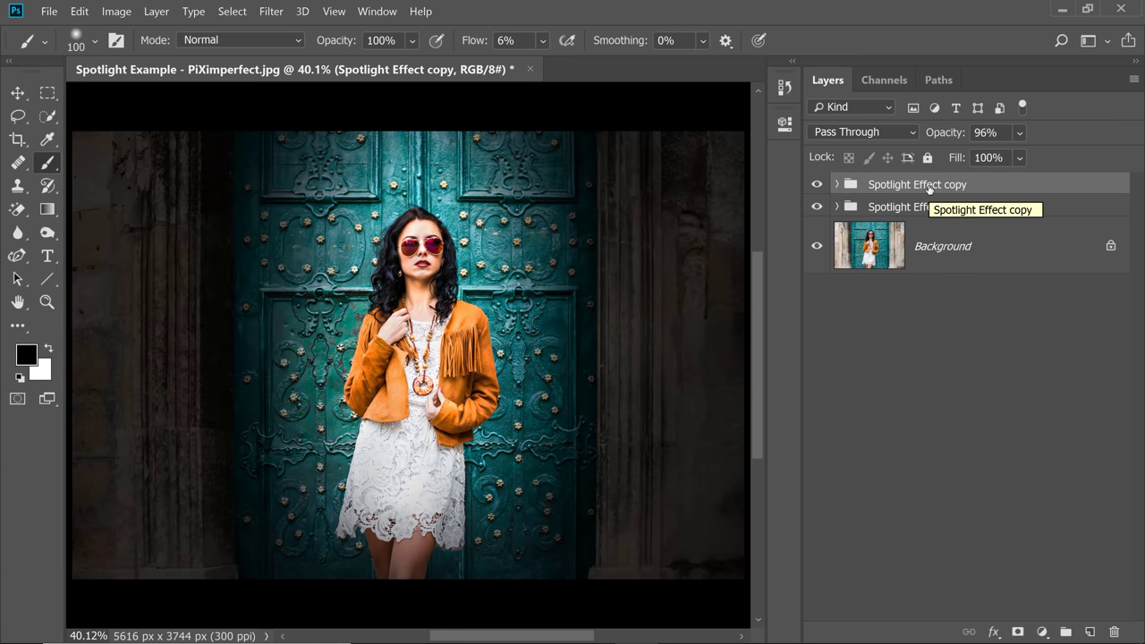
shift+click(943, 207)
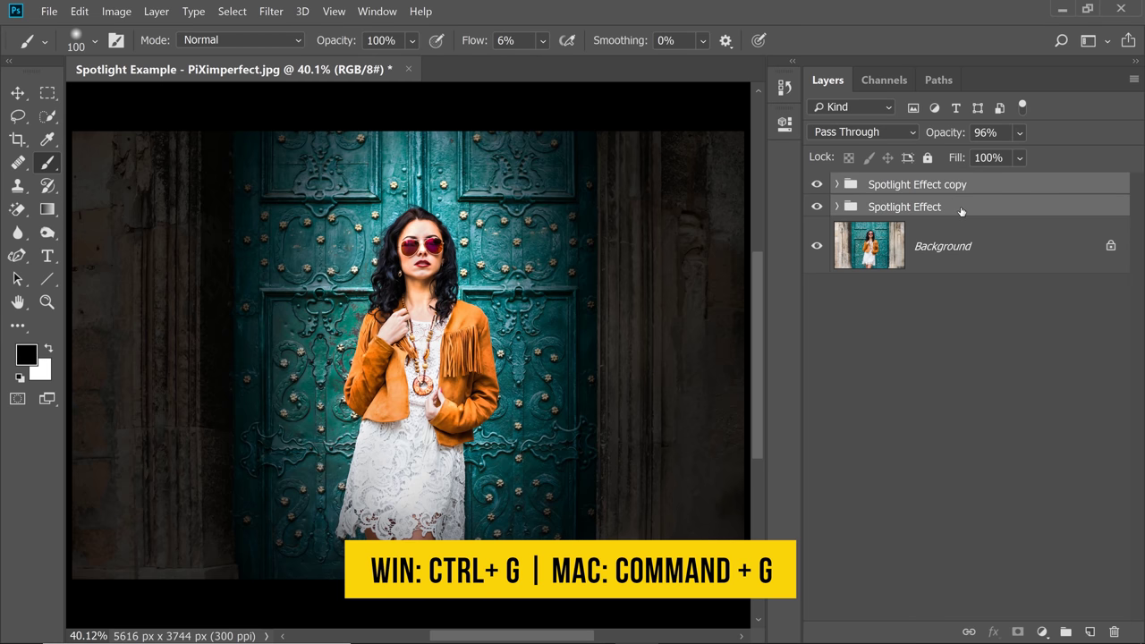
key(ctrl+g)
drag(945, 134, 916, 140)
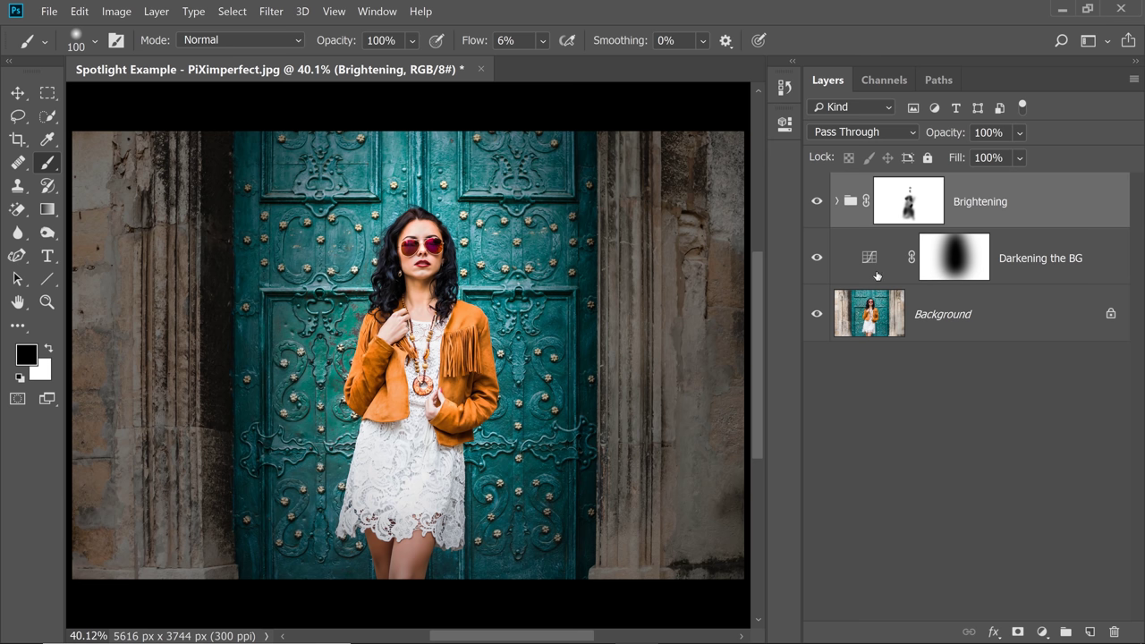
- Darken the Darkening the BG curve further by lowering its top point and midpoint
double_click(870, 259)
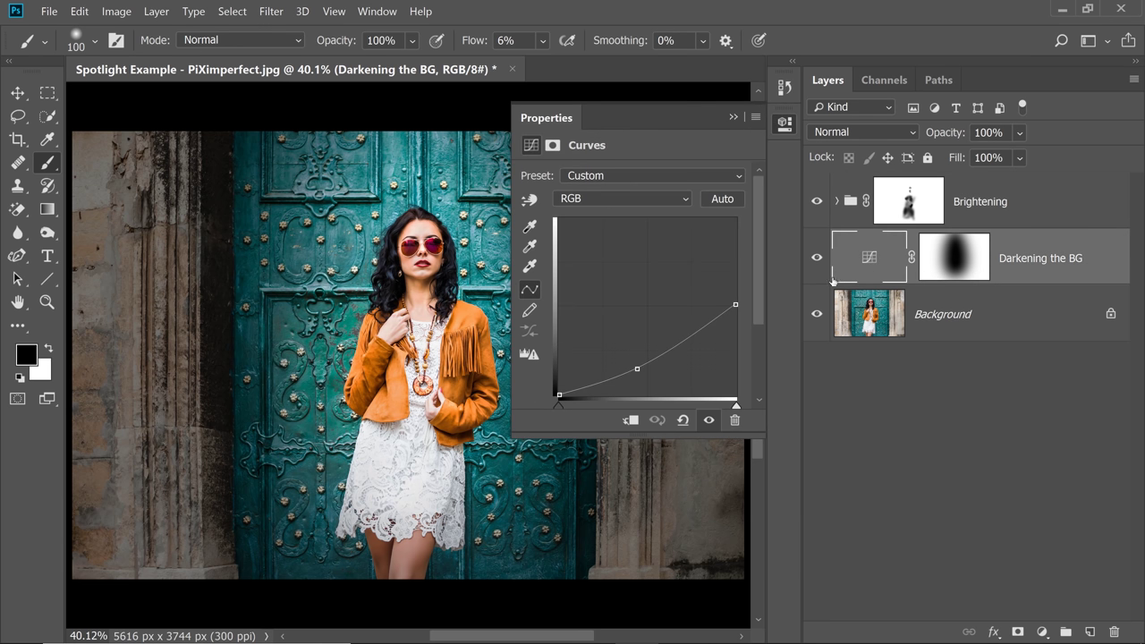
drag(733, 304, 735, 323)
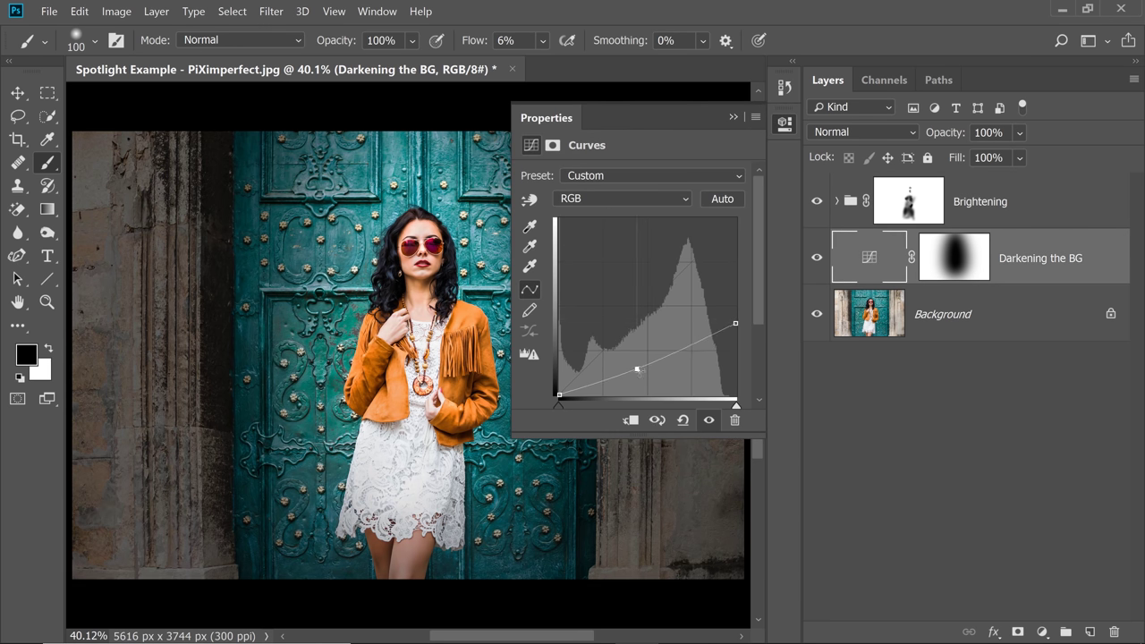
drag(637, 369, 637, 377)
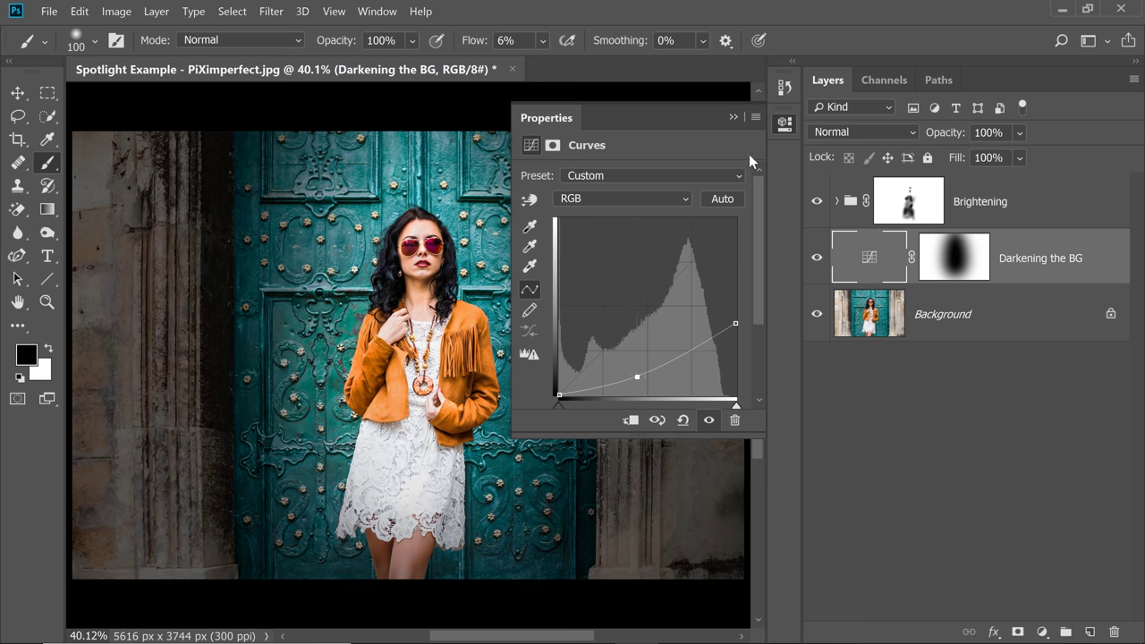
- Bend the Blue channel curve up in the midtones to cool the background
click(653, 200)
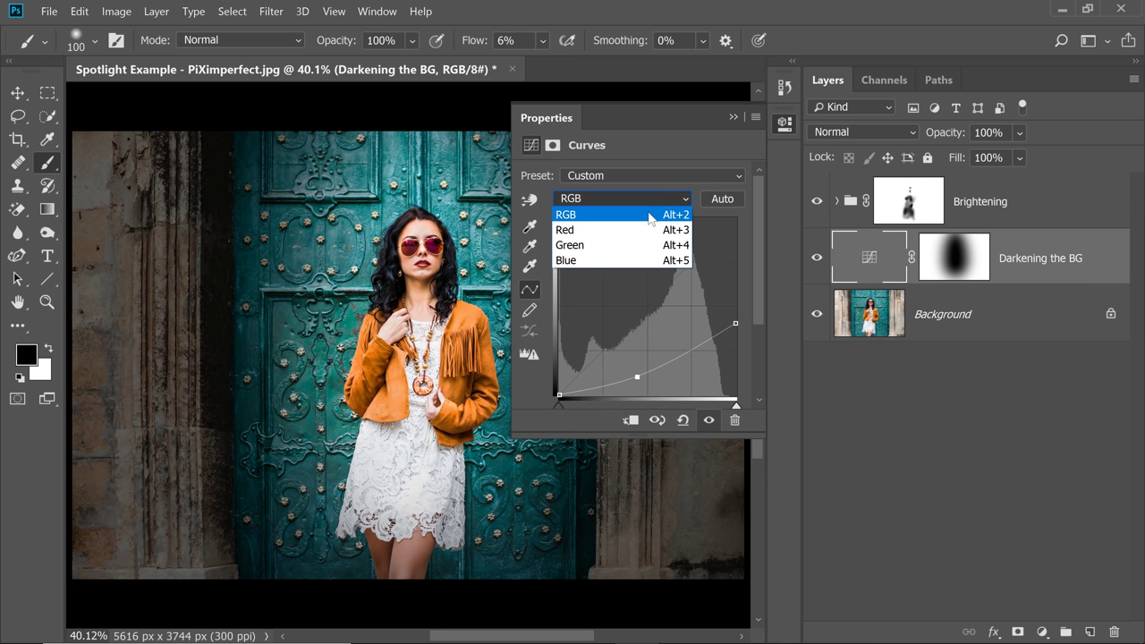
click(622, 255)
drag(638, 287, 640, 305)
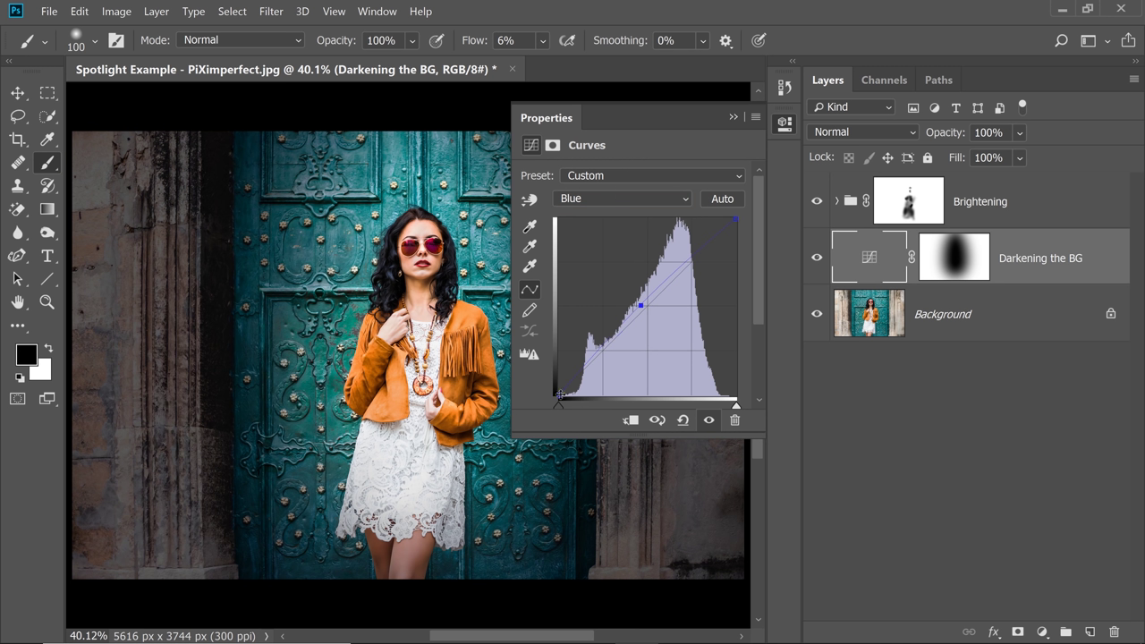
drag(556, 386, 558, 381)
click(735, 118)
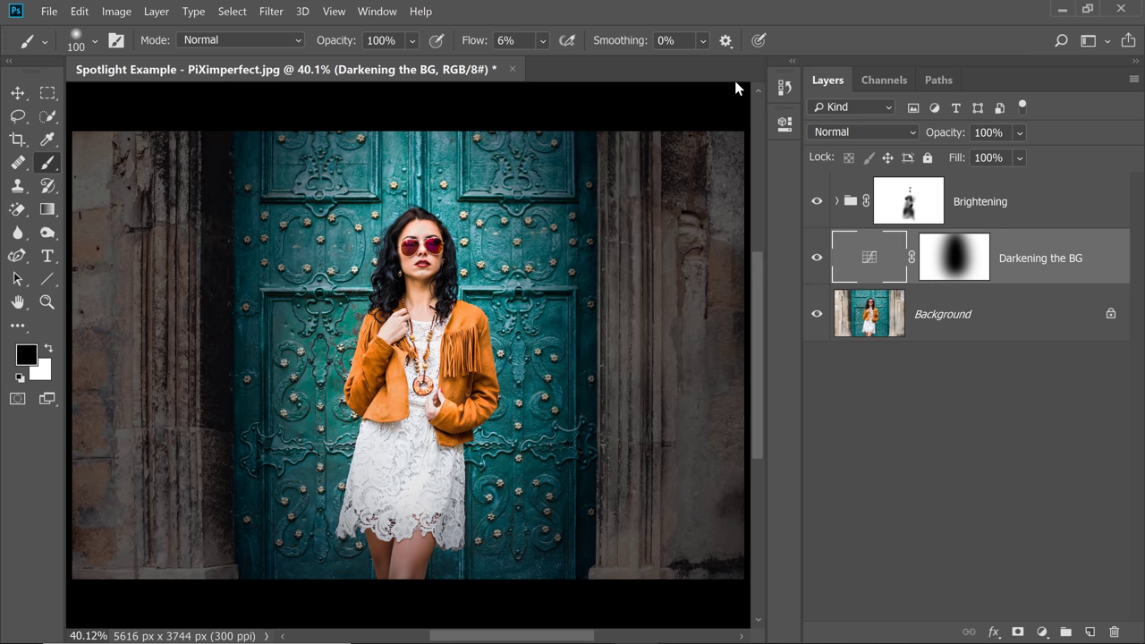